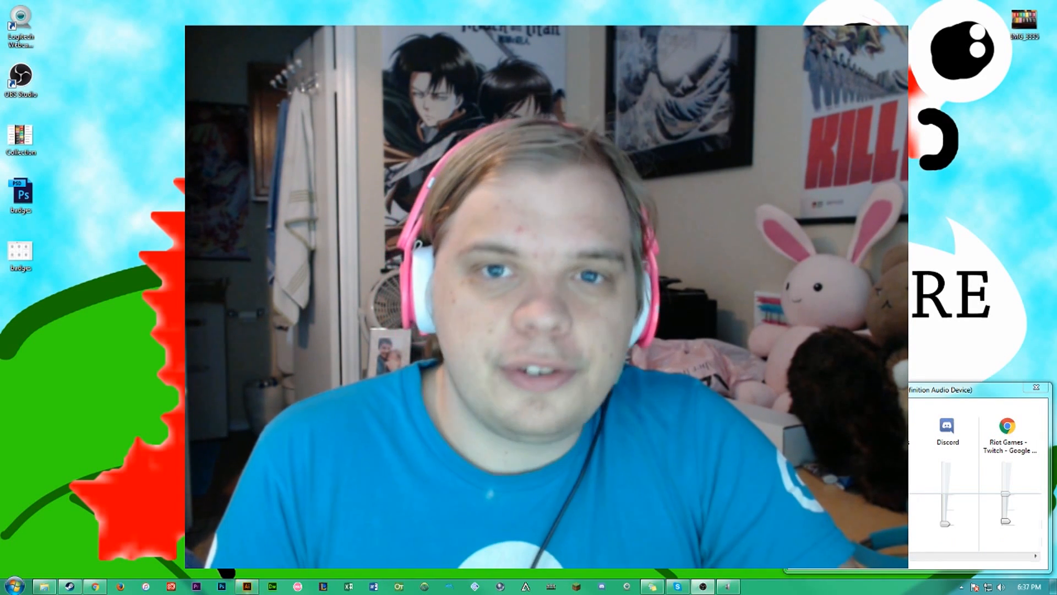
Switch to Illustrator, create a new 11 by 11 in document, and reposition the floating Pathfinder and Layers panel group
{"action": "left_click", "coordinate": [248, 587]}
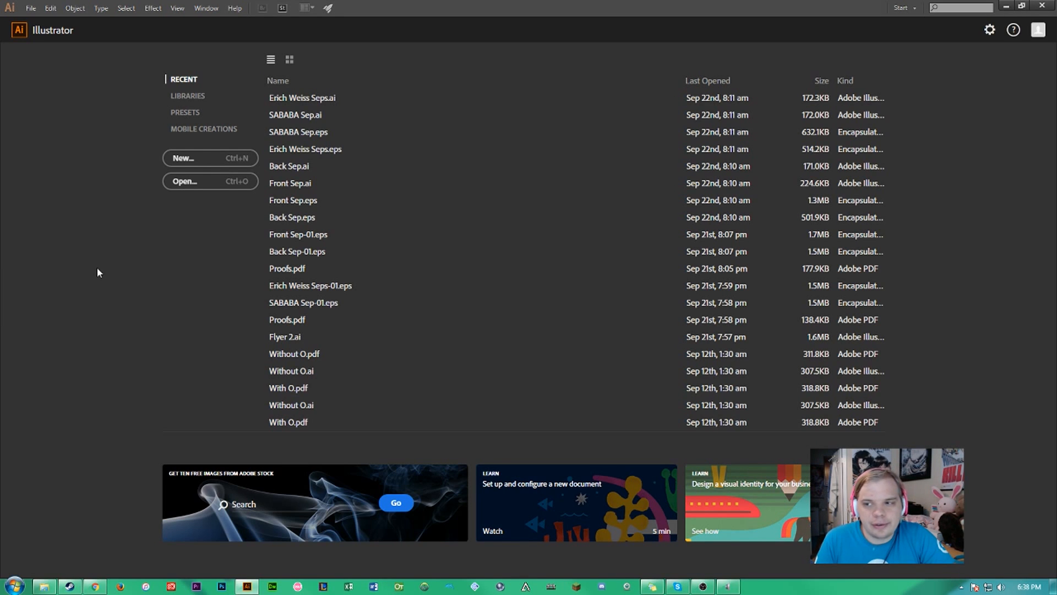
{"action": "left_click", "coordinate": [215, 161]}
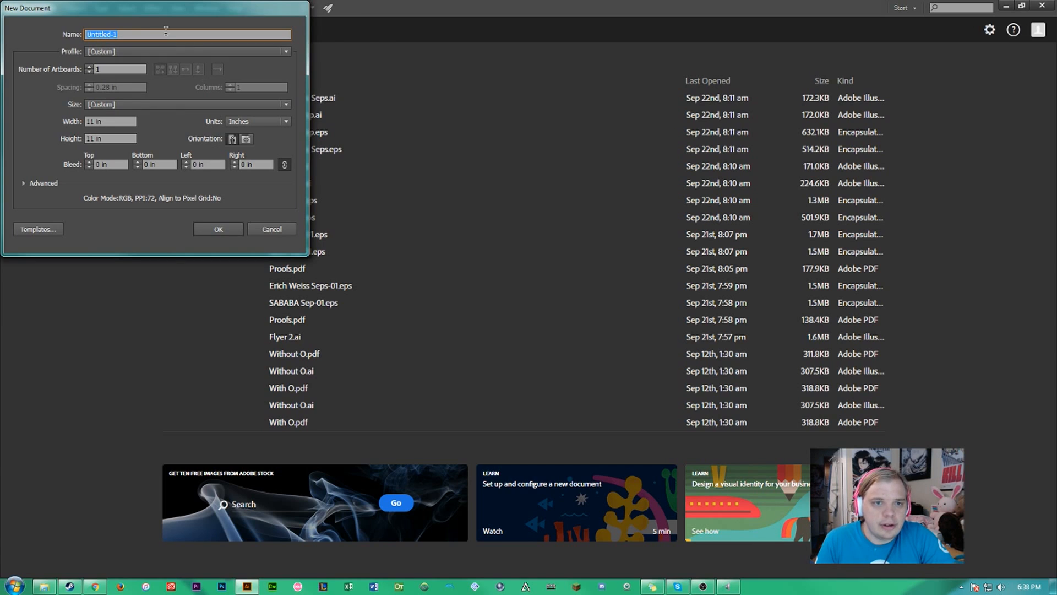
{"action": "left_click_drag", "start_coordinate": [141, 11], "coordinate": [217, 44]}
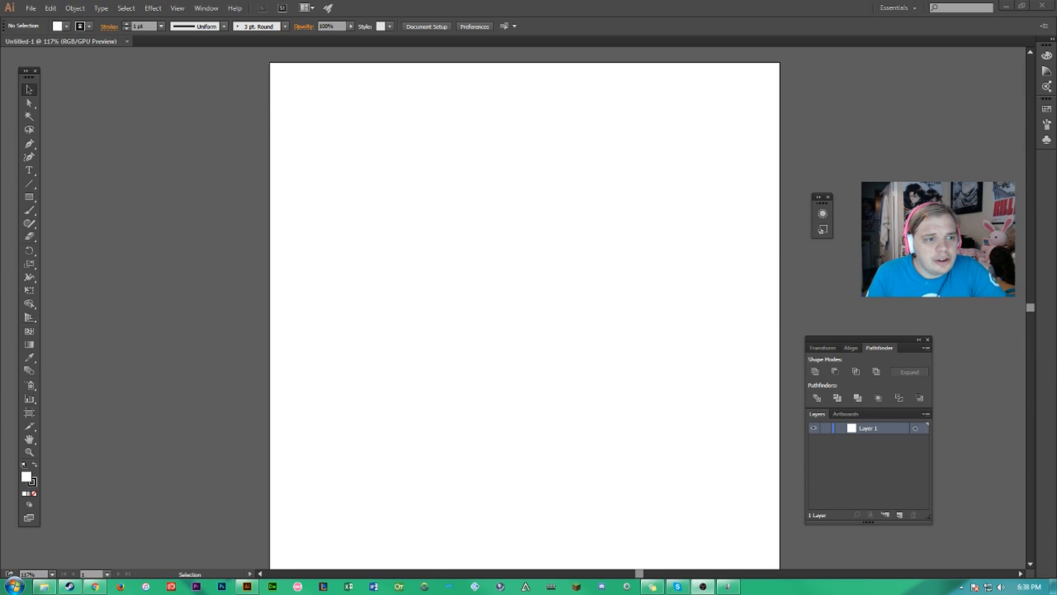
{"action": "left_click_drag", "start_coordinate": [893, 341], "coordinate": [912, 282]}
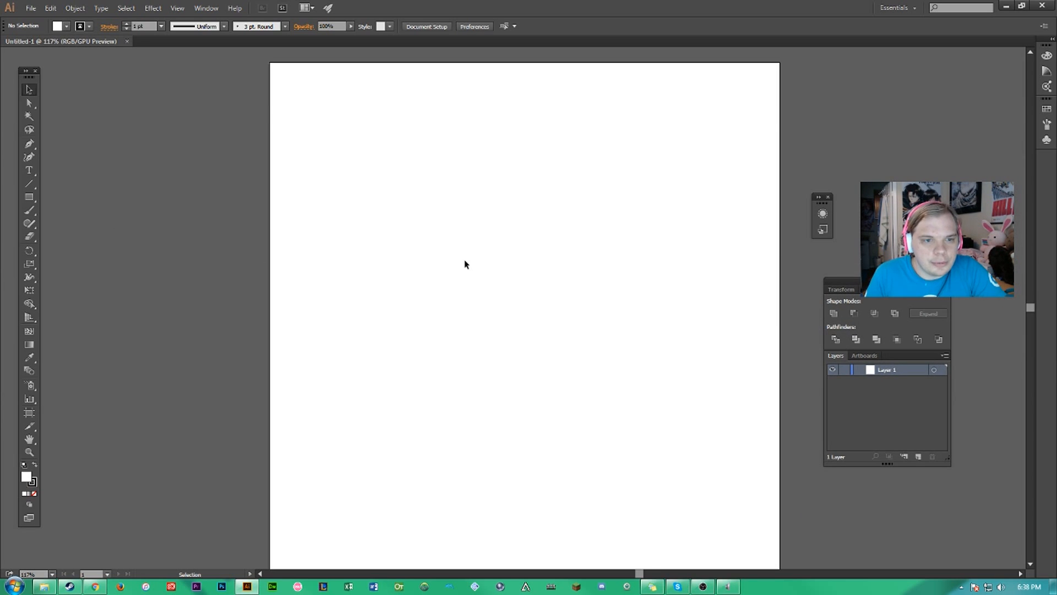
Draw an ellipse about 2.94 by 2.84 in in the artboard's upper-left area and fill it with black
{"action": "left_click", "coordinate": [28, 199]}
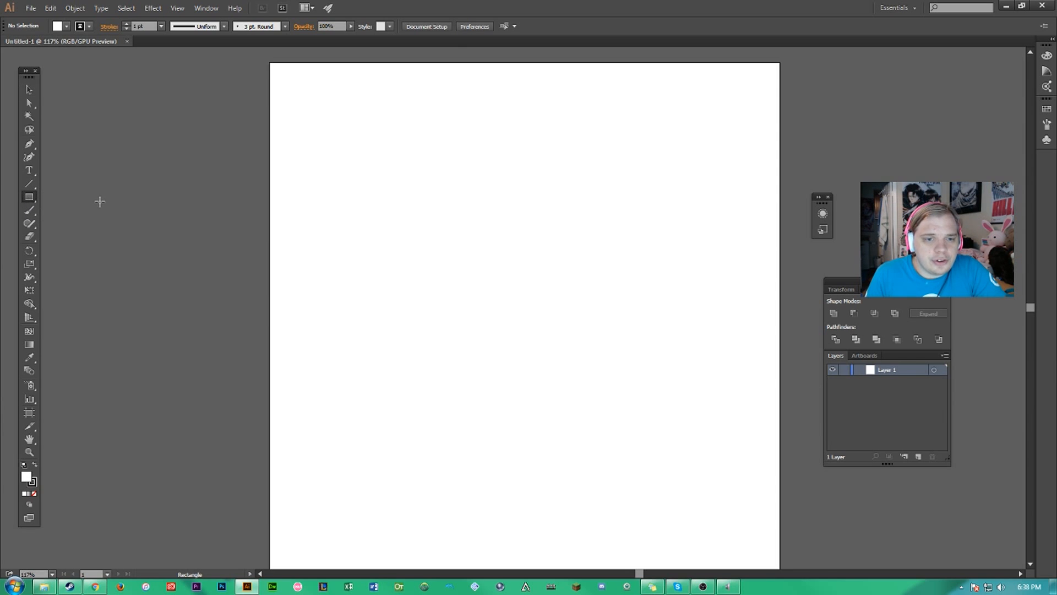
{"action": "left_click_drag", "start_coordinate": [31, 203], "coordinate": [91, 223]}
{"action": "left_click_drag", "start_coordinate": [340, 129], "coordinate": [475, 260]}
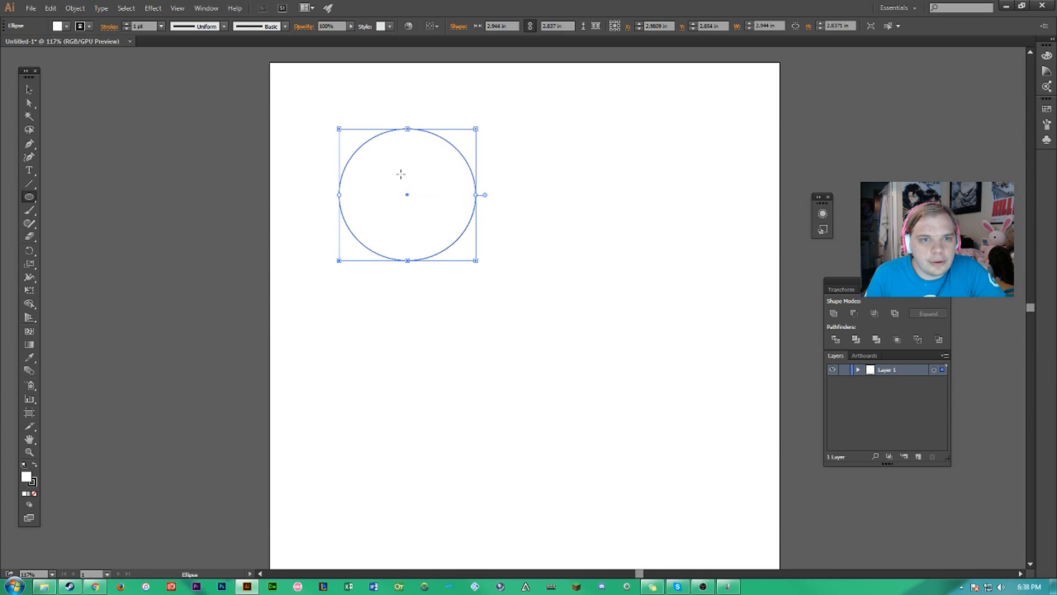
{"action": "left_click", "coordinate": [66, 26]}
{"action": "left_click", "coordinate": [30, 45]}
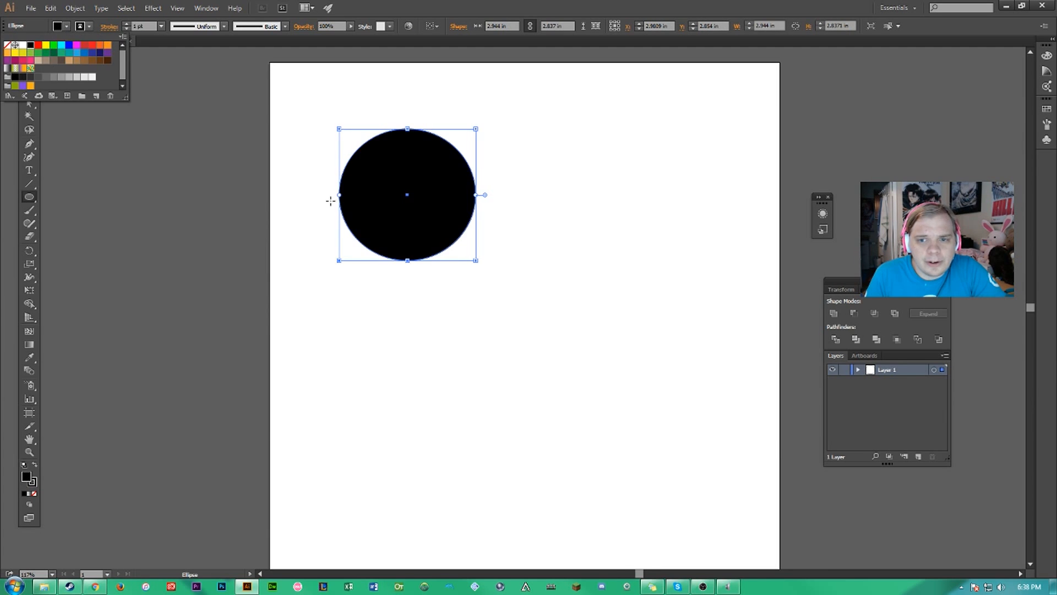
{"action": "left_click", "coordinate": [66, 27]}
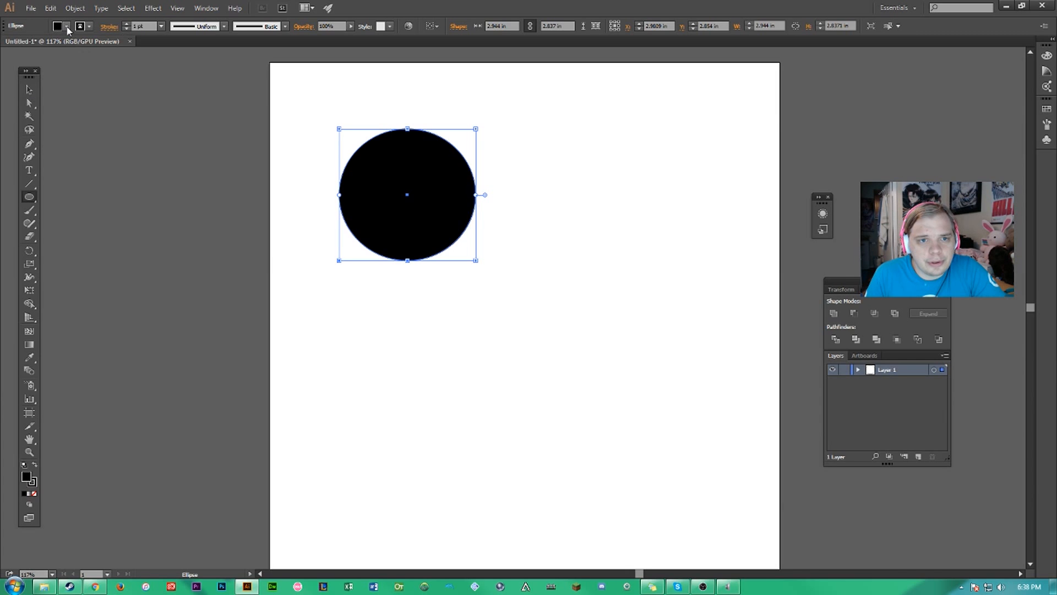
{"action": "key", "text": "v"}
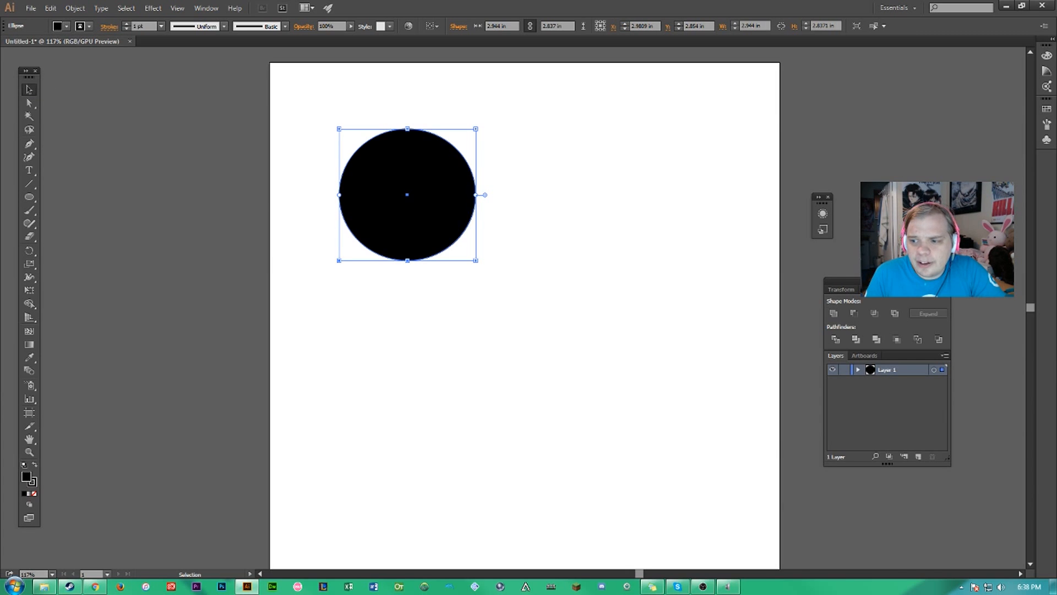
Move the floating Pathfinder and Layers panel group lower beside the artboard and deselect the black circle
{"action": "left_click_drag", "start_coordinate": [881, 280], "coordinate": [891, 210]}
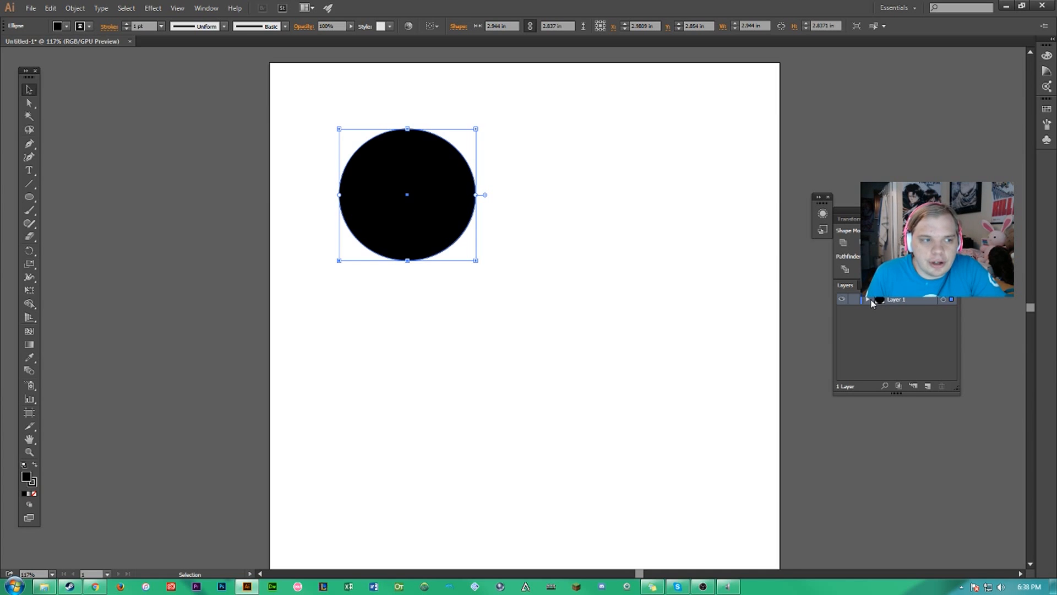
{"action": "left_click_drag", "start_coordinate": [891, 210], "coordinate": [897, 329]}
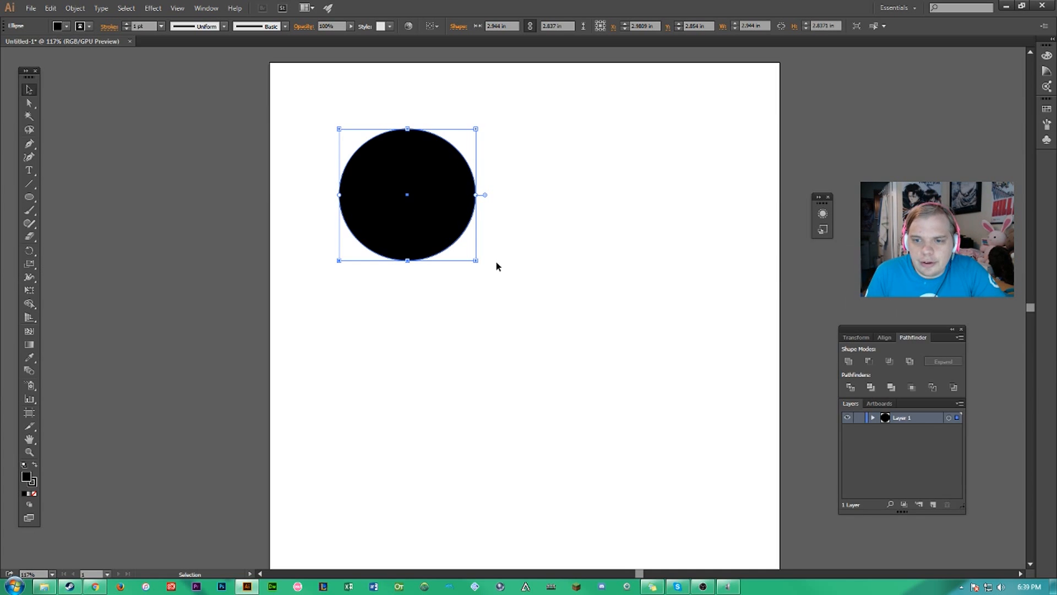
{"action": "left_click", "coordinate": [522, 257]}
Draw a red-filled ellipse about 1.47 by 1.37 in on the black circle and align their centres
{"action": "left_click", "coordinate": [29, 196]}
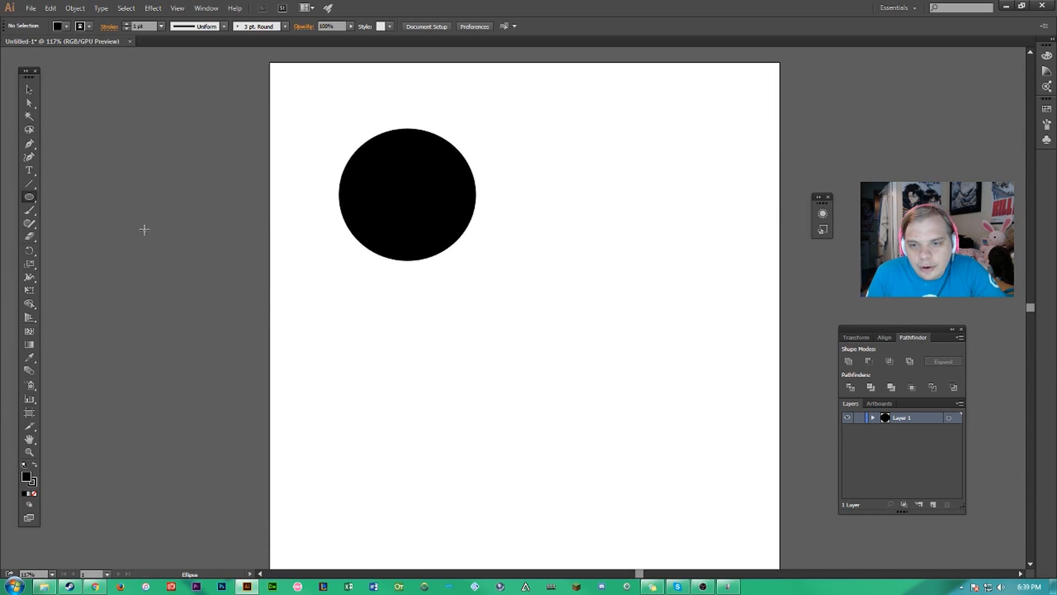
{"action": "left_click", "coordinate": [66, 26]}
{"action": "left_click", "coordinate": [92, 45]}
{"action": "left_click", "coordinate": [380, 172]}
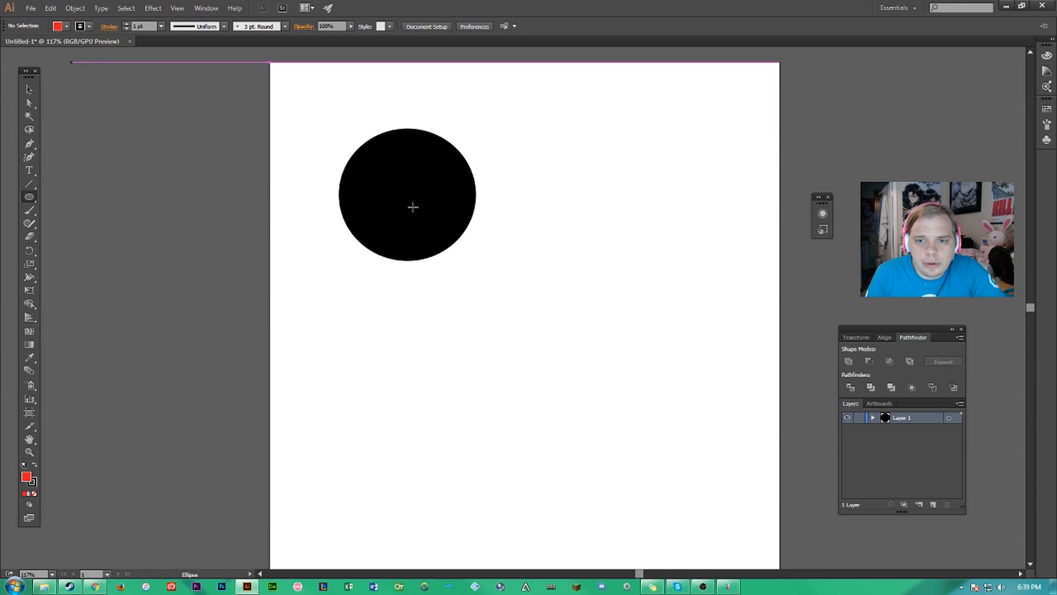
{"action": "left_click_drag", "start_coordinate": [376, 166], "coordinate": [444, 229]}
{"action": "left_click", "coordinate": [30, 89]}
{"action": "left_click_drag", "start_coordinate": [410, 185], "coordinate": [407, 182]}
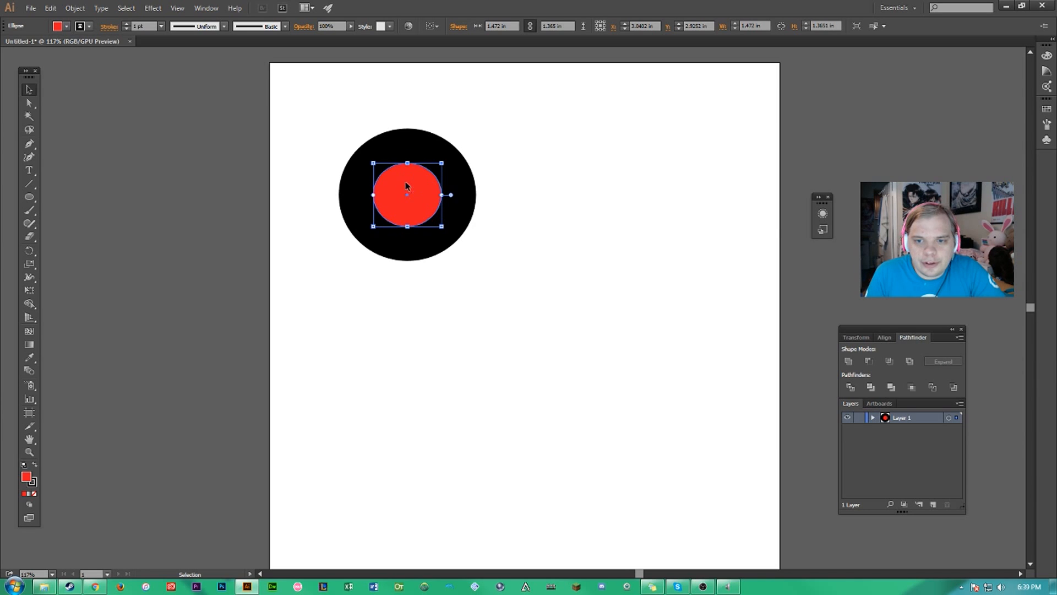
{"action": "left_click", "coordinate": [553, 189]}
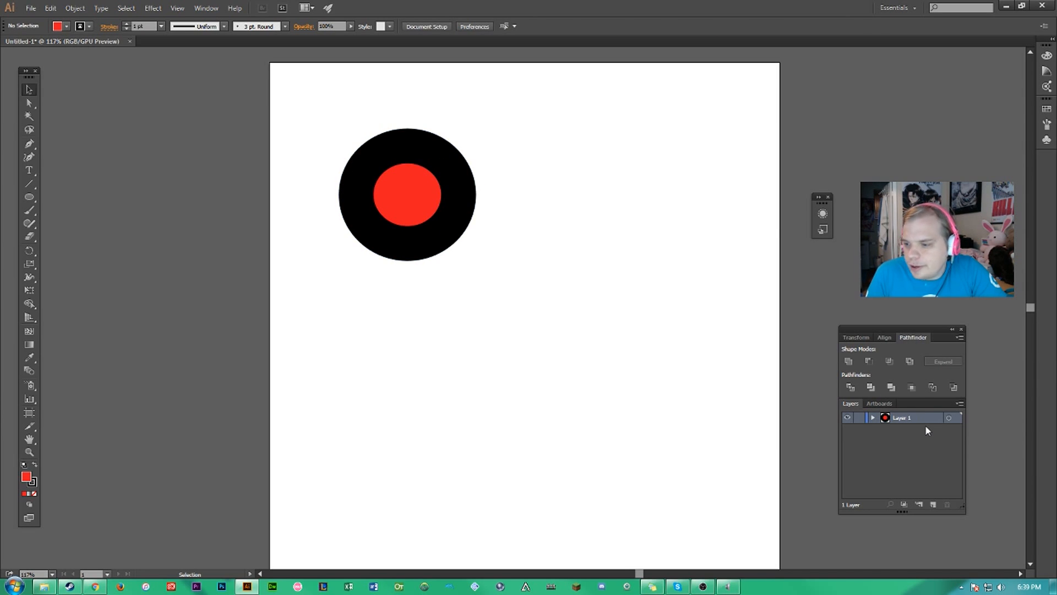
Send the red circle to the back, behind the black circle
{"action": "left_click", "coordinate": [416, 193]}
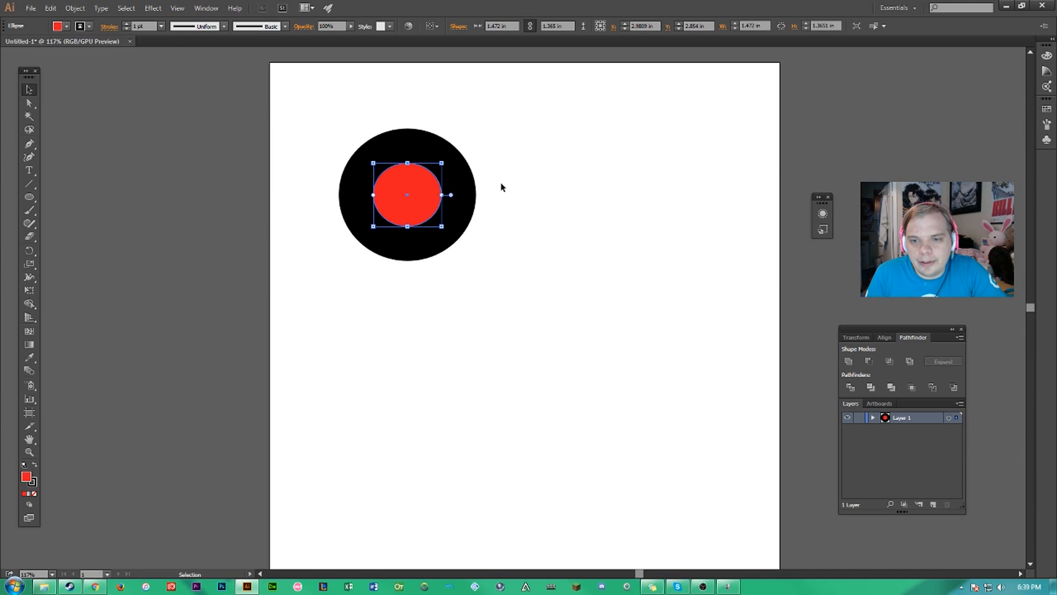
{"action": "left_click", "coordinate": [75, 8]}
{"action": "mouse_move", "coordinate": [50, 8]}
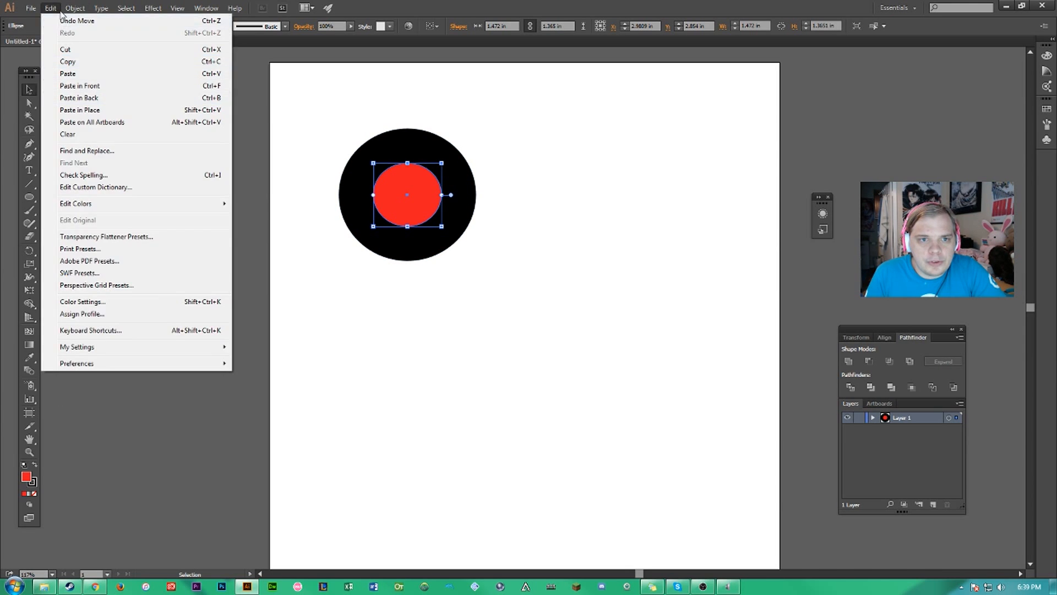
{"action": "mouse_move", "coordinate": [125, 38]}
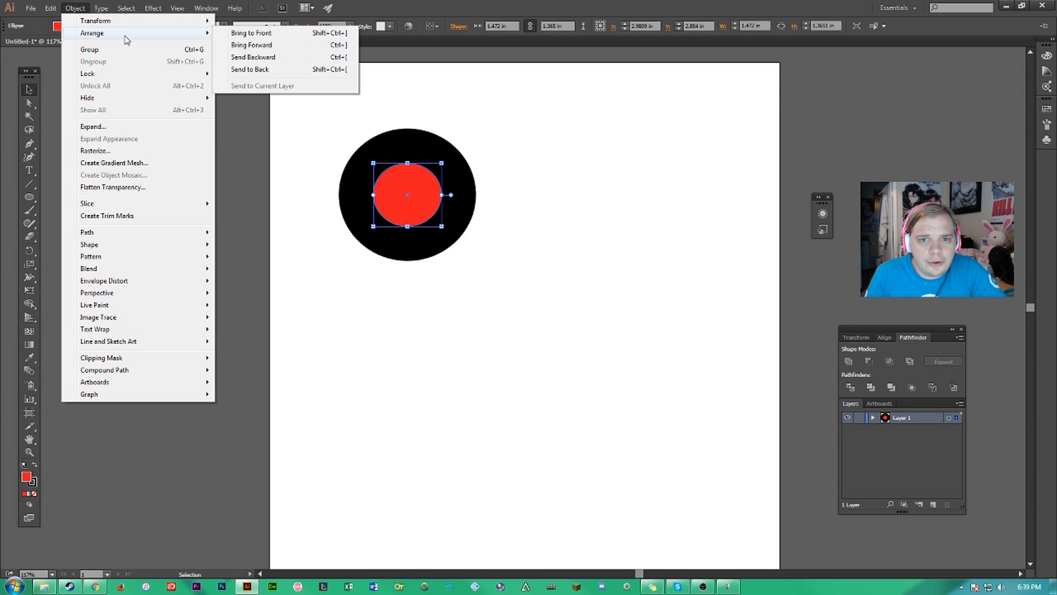
{"action": "left_click", "coordinate": [275, 70]}
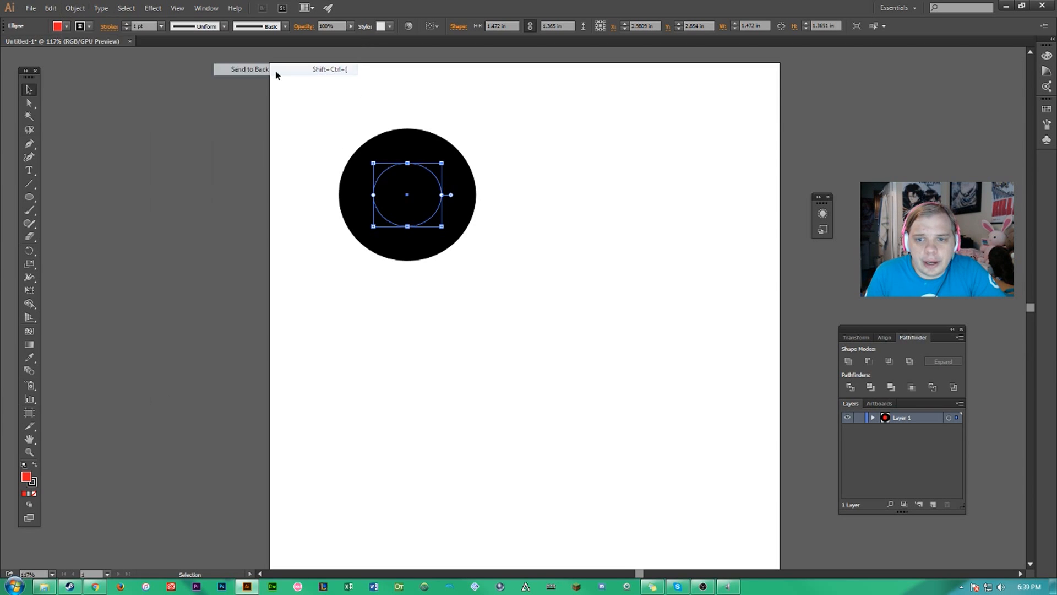
{"action": "left_click", "coordinate": [668, 152]}
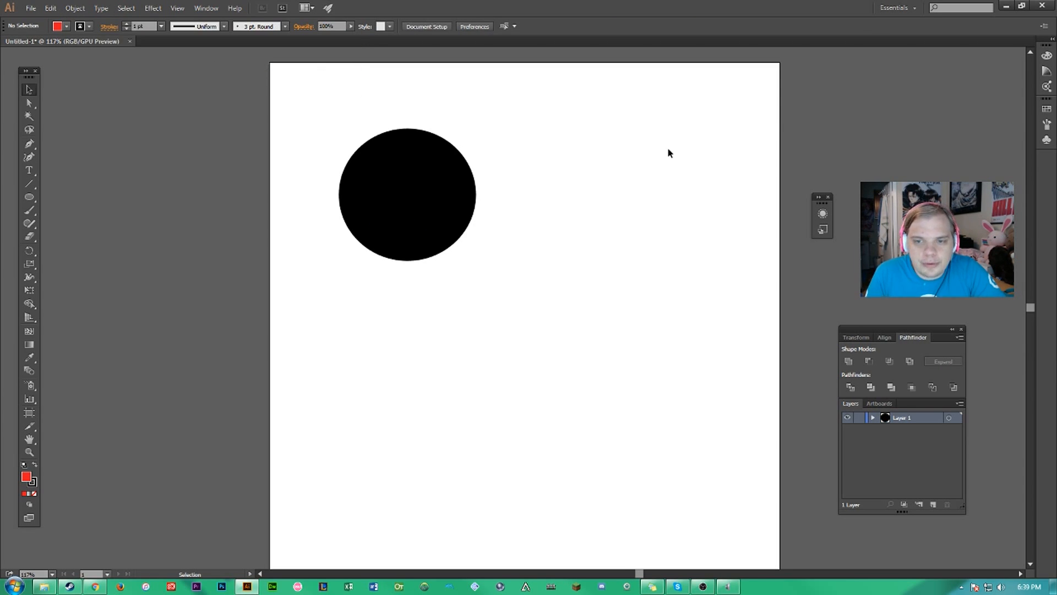
Cut the black circle, paste it onto a new Layer 2, and place it to the right of the red circle
{"action": "left_click", "coordinate": [423, 160]}
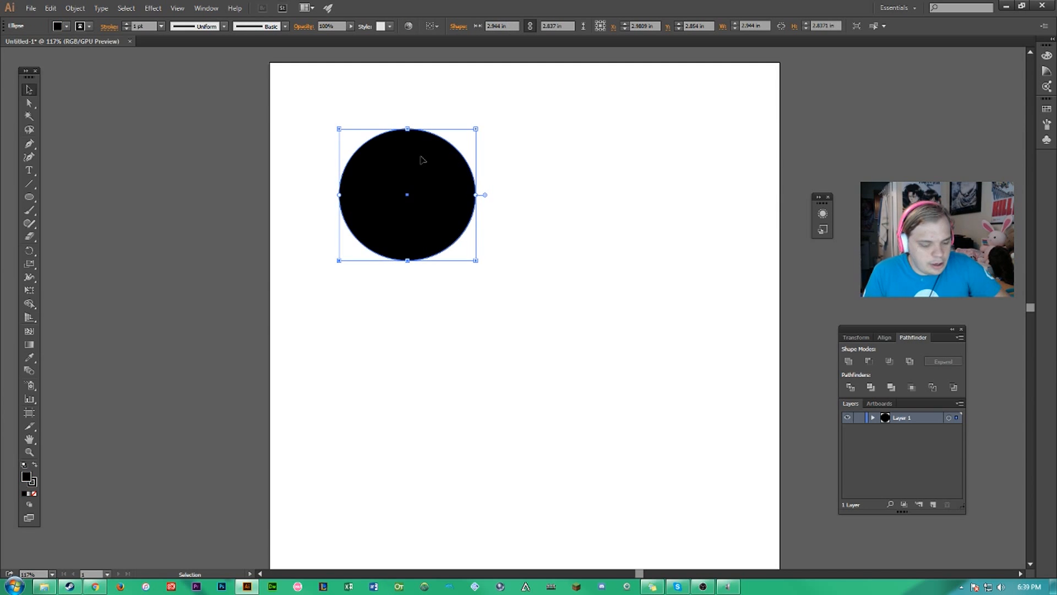
{"action": "key", "text": "Delete"}
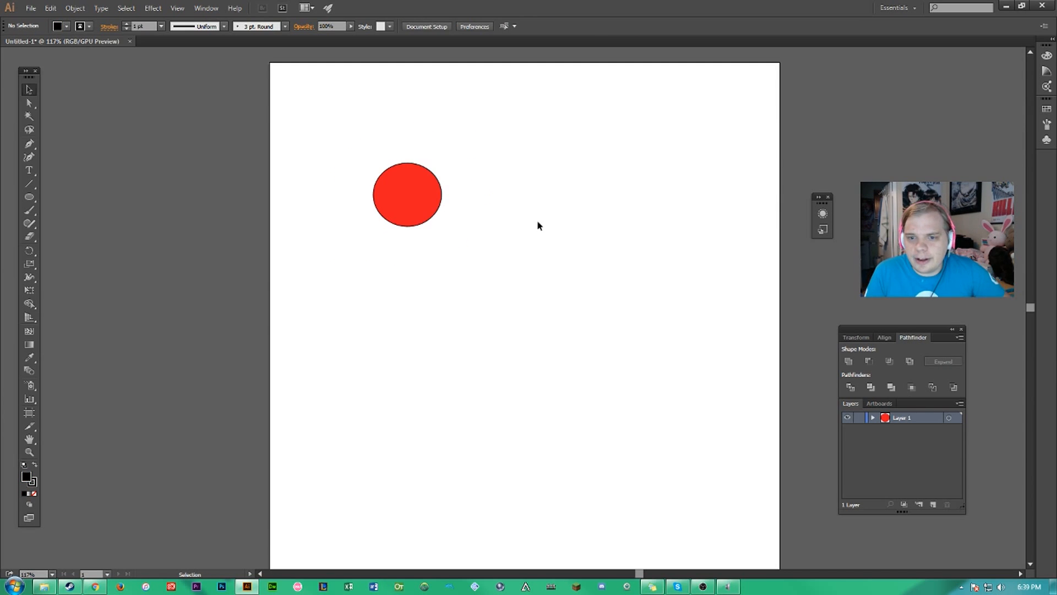
{"action": "left_click", "coordinate": [937, 506]}
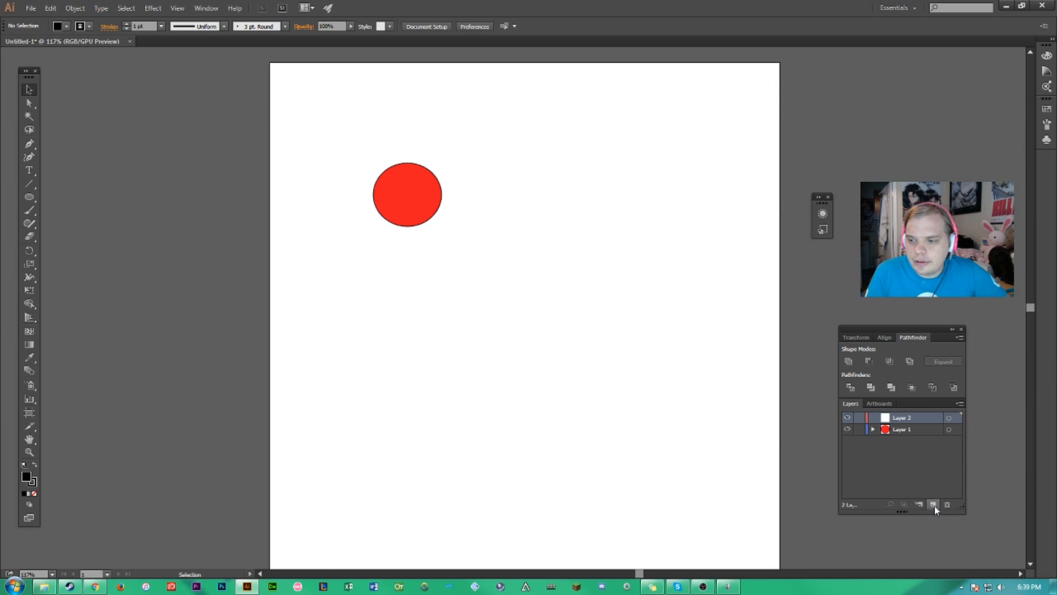
{"action": "key", "text": "v"}
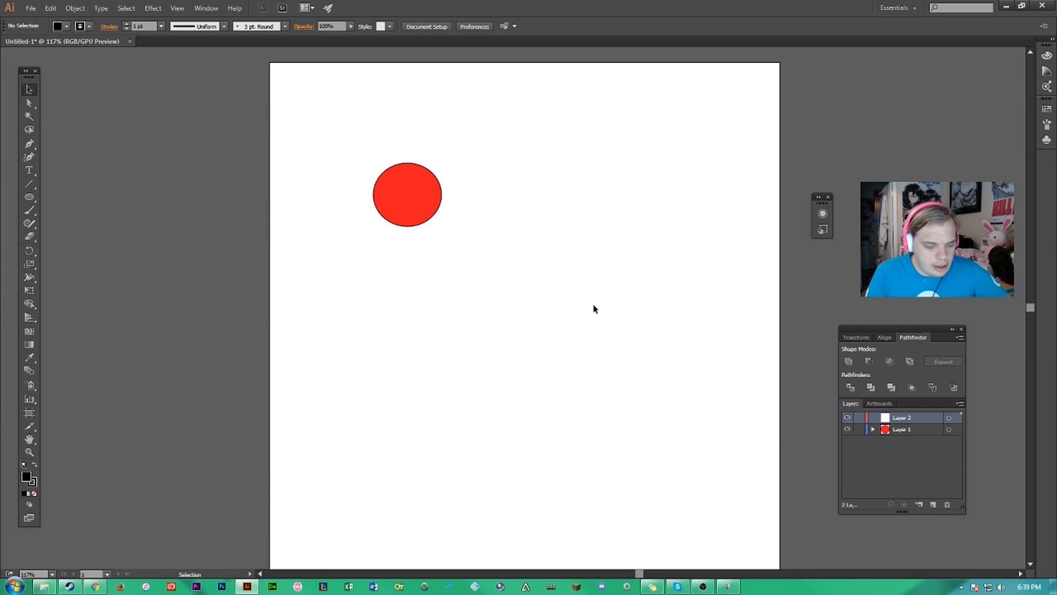
{"action": "key", "text": "ctrl+v"}
{"action": "left_click_drag", "start_coordinate": [575, 312], "coordinate": [571, 202]}
{"action": "left_click", "coordinate": [685, 184]}
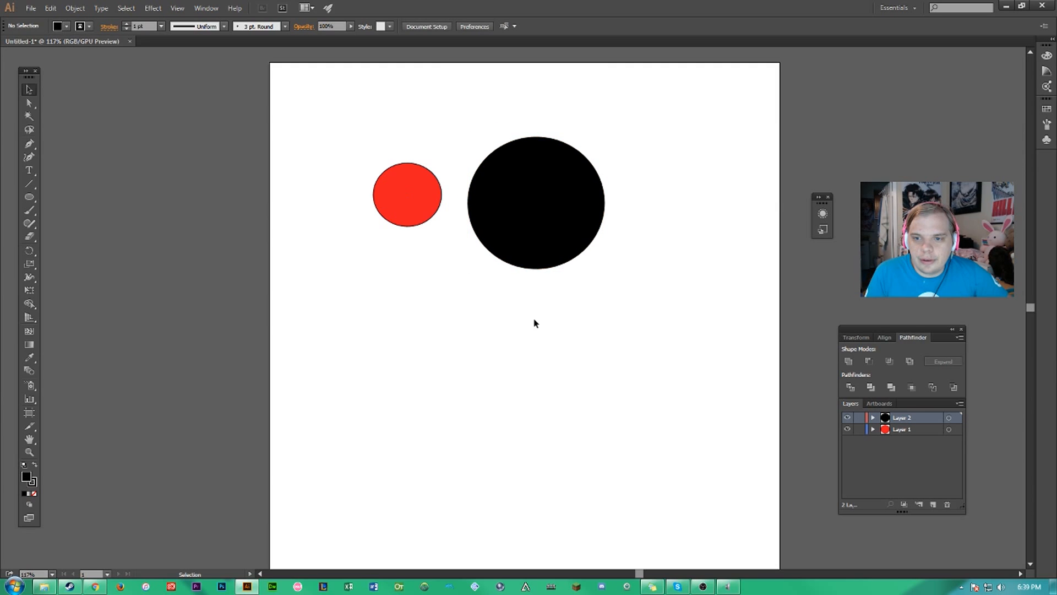
{"action": "left_click", "coordinate": [569, 220]}
{"action": "left_click", "coordinate": [675, 205]}
{"action": "left_click", "coordinate": [546, 203]}
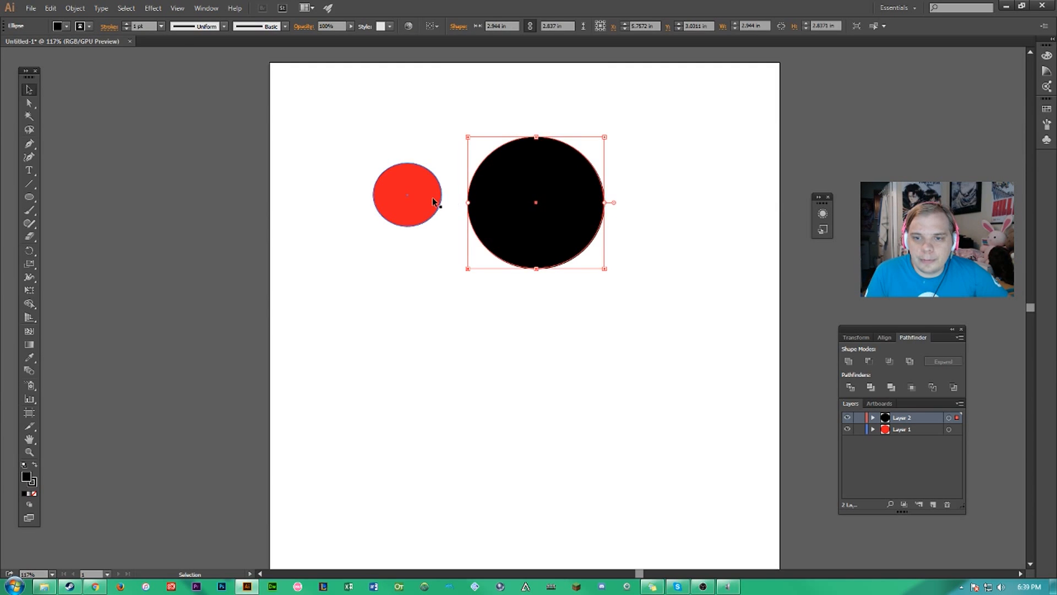
{"action": "left_click", "coordinate": [442, 144]}
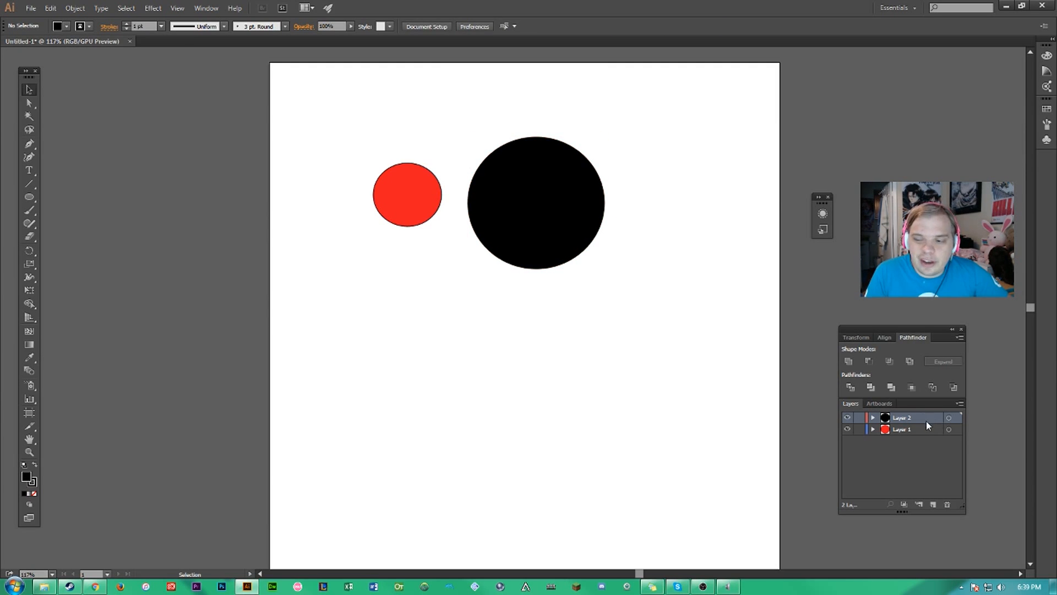
Reorder the layers so Layer 1 is above Layer 2, and place the red circle over the black circle
{"action": "left_click_drag", "start_coordinate": [916, 419], "coordinate": [926, 433]}
{"action": "left_click_drag", "start_coordinate": [409, 203], "coordinate": [544, 198]}
{"action": "left_click", "coordinate": [683, 158]}
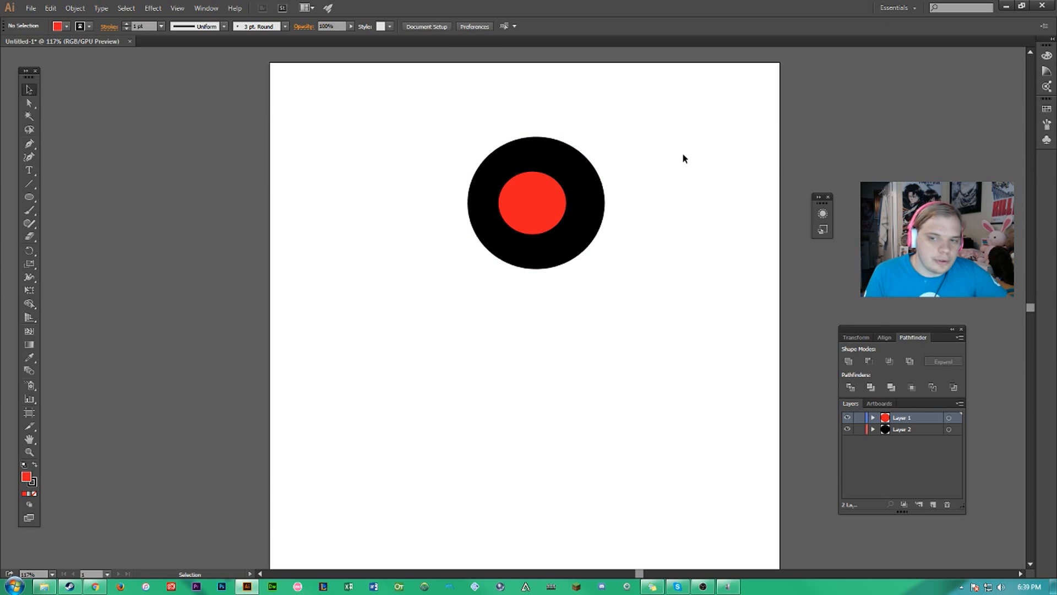
{"action": "left_click_drag", "start_coordinate": [665, 316], "coordinate": [405, 87]}
{"action": "left_click", "coordinate": [746, 173]}
{"action": "left_click_drag", "start_coordinate": [639, 302], "coordinate": [401, 101]}
{"action": "left_click", "coordinate": [735, 173]}
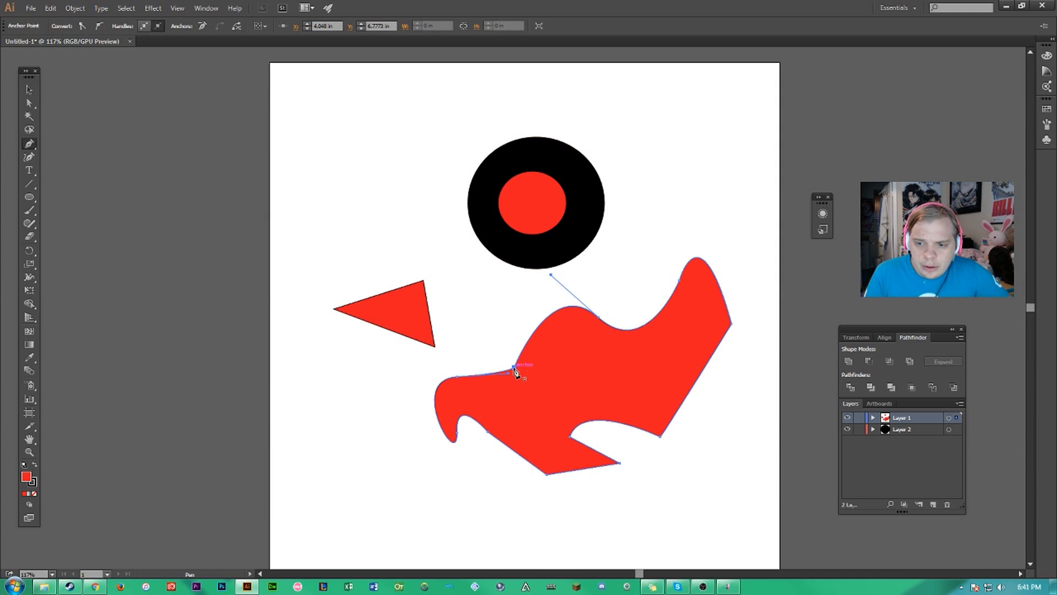
Finish the pen drawing, move the red triangle upward, and shift the large curved red shape slightly down and left
{"action": "key", "text": "v"}
{"action": "left_click", "coordinate": [143, 140]}
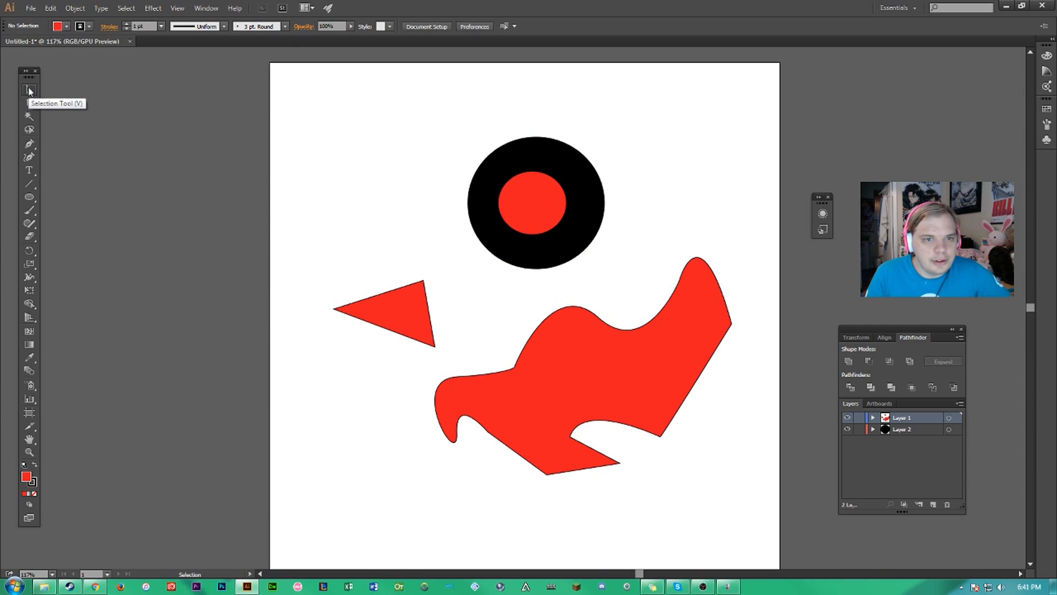
{"action": "left_click", "coordinate": [413, 326]}
{"action": "mouse_move", "coordinate": [388, 330]}
{"action": "left_mouse_down"}
{"action": "mouse_move", "coordinate": [395, 285]}
{"action": "mouse_move", "coordinate": [381, 279]}
{"action": "left_mouse_up"}
{"action": "mouse_move", "coordinate": [623, 369]}
{"action": "left_mouse_down"}
{"action": "mouse_move", "coordinate": [596, 424]}
{"action": "mouse_move", "coordinate": [606, 399]}
{"action": "left_mouse_up"}
{"action": "left_click", "coordinate": [632, 243]}
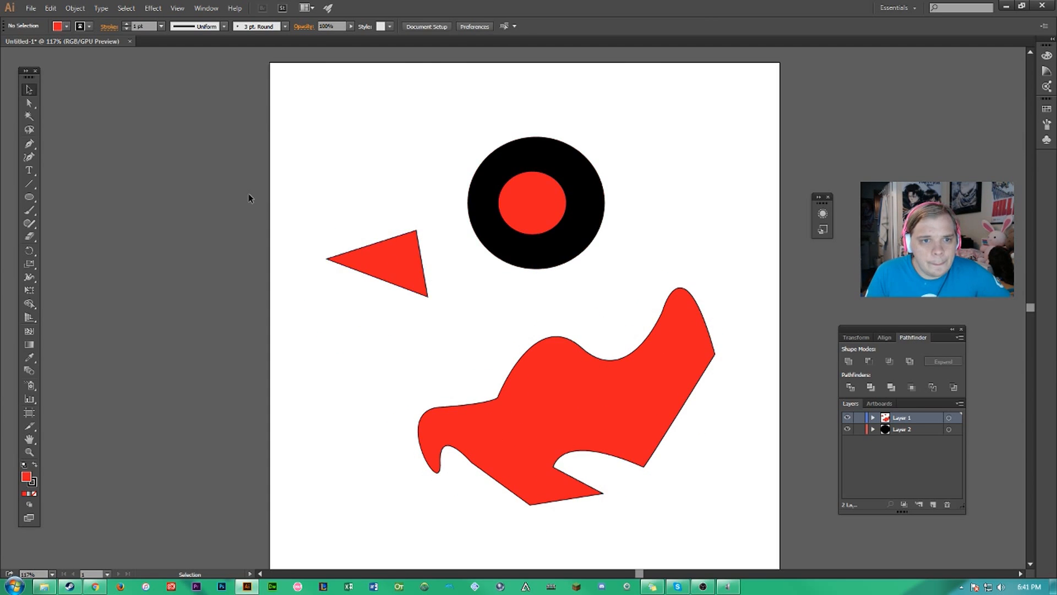
Move the red triangle's upper-right anchor point to about X 2.09 in, Y 3.03 in and round that corner to about 0.14 in
{"action": "left_click", "coordinate": [29, 103]}
{"action": "left_click", "coordinate": [394, 266]}
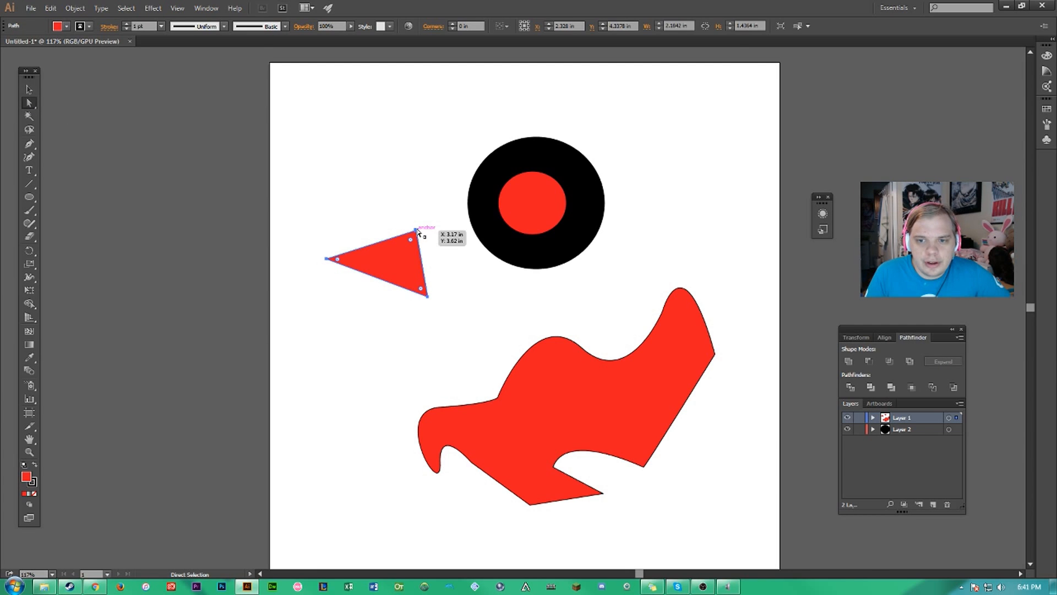
{"action": "left_click", "coordinate": [417, 230]}
{"action": "left_click_drag", "start_coordinate": [417, 229], "coordinate": [367, 203]}
{"action": "left_click", "coordinate": [404, 191]}
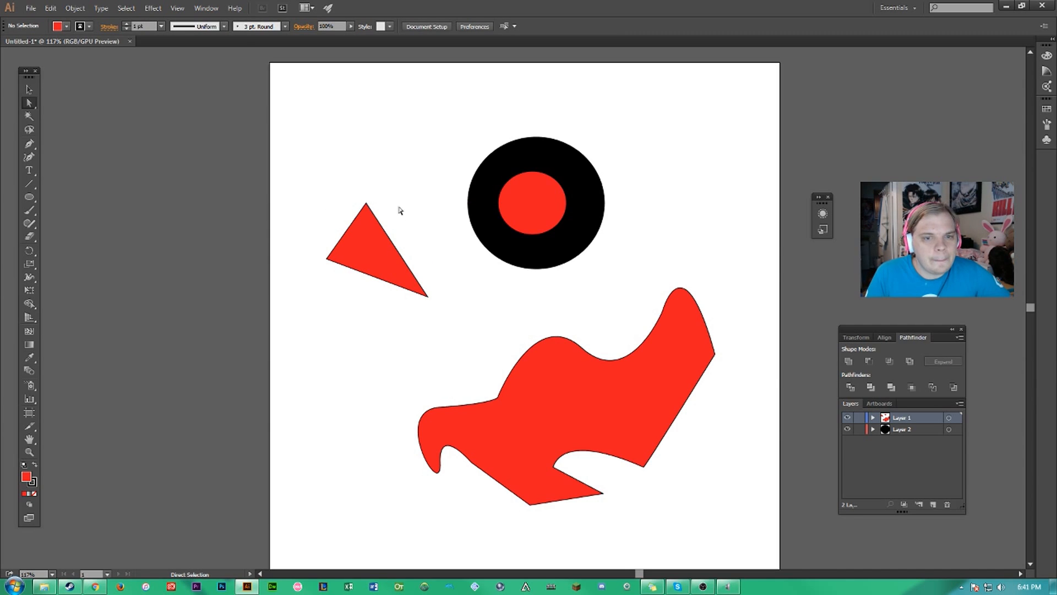
{"action": "left_click", "coordinate": [367, 204]}
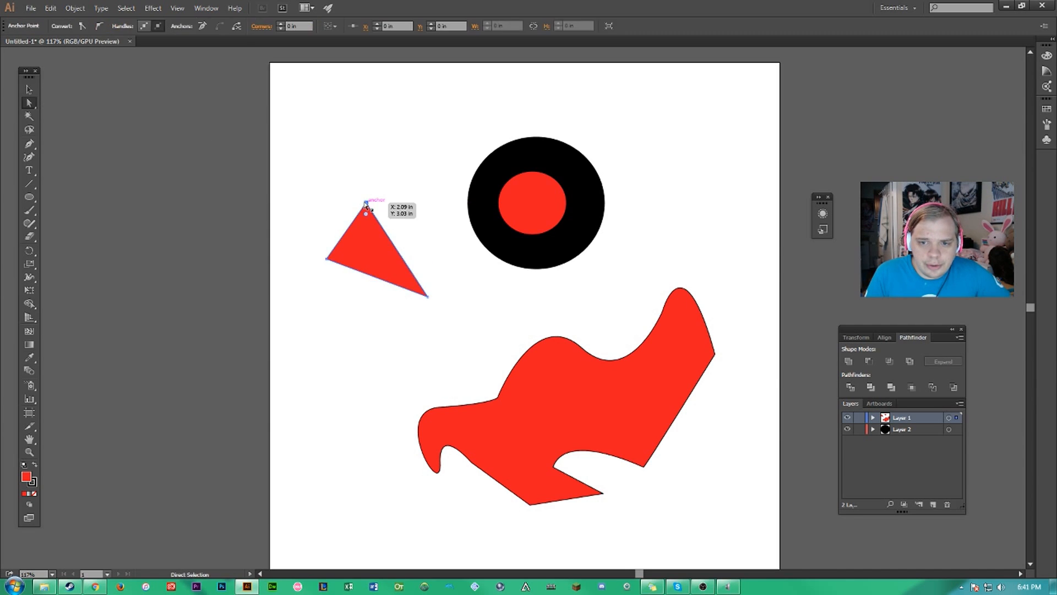
{"action": "mouse_move", "coordinate": [367, 216]}
{"action": "left_mouse_down"}
{"action": "mouse_move", "coordinate": [367, 256]}
{"action": "mouse_move", "coordinate": [364, 216]}
{"action": "left_mouse_up"}
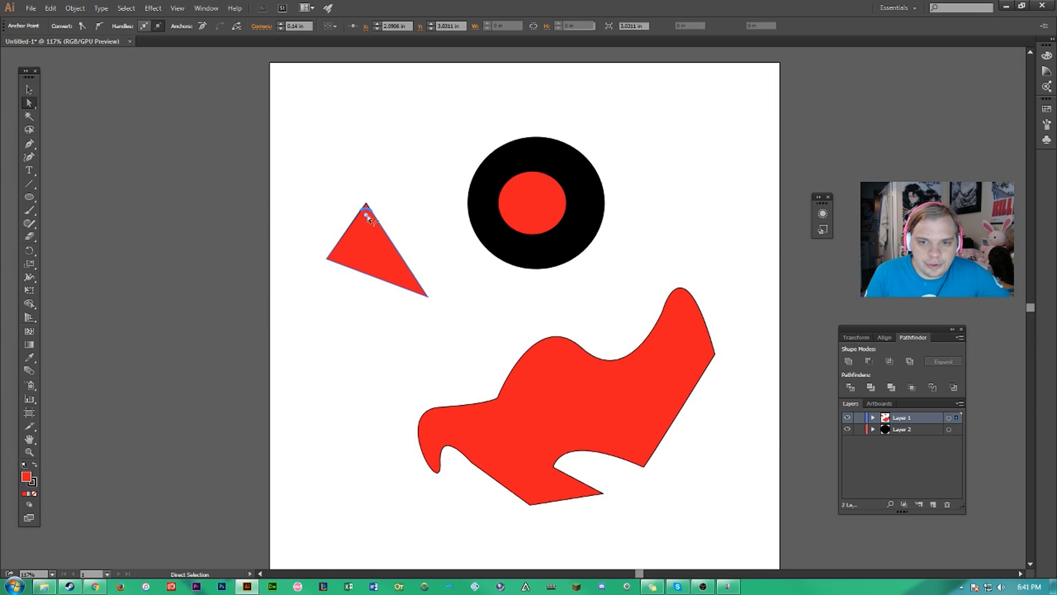
Round the red triangle's left corner to a radius of about 0.34 in and deselect the shape
{"action": "left_click", "coordinate": [329, 259]}
{"action": "left_click_drag", "start_coordinate": [337, 258], "coordinate": [356, 235]}
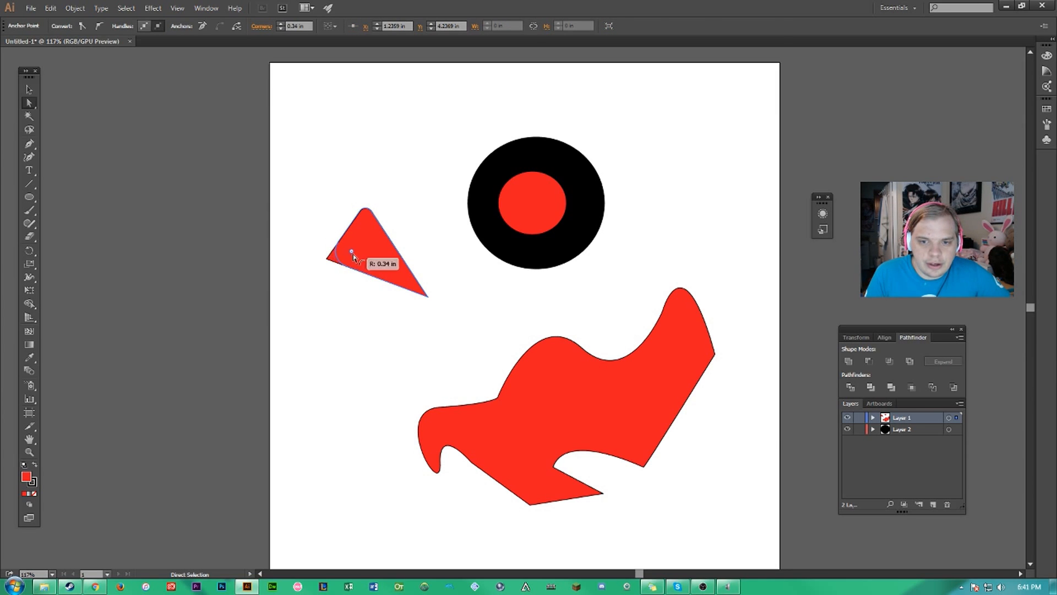
{"action": "left_click", "coordinate": [412, 217]}
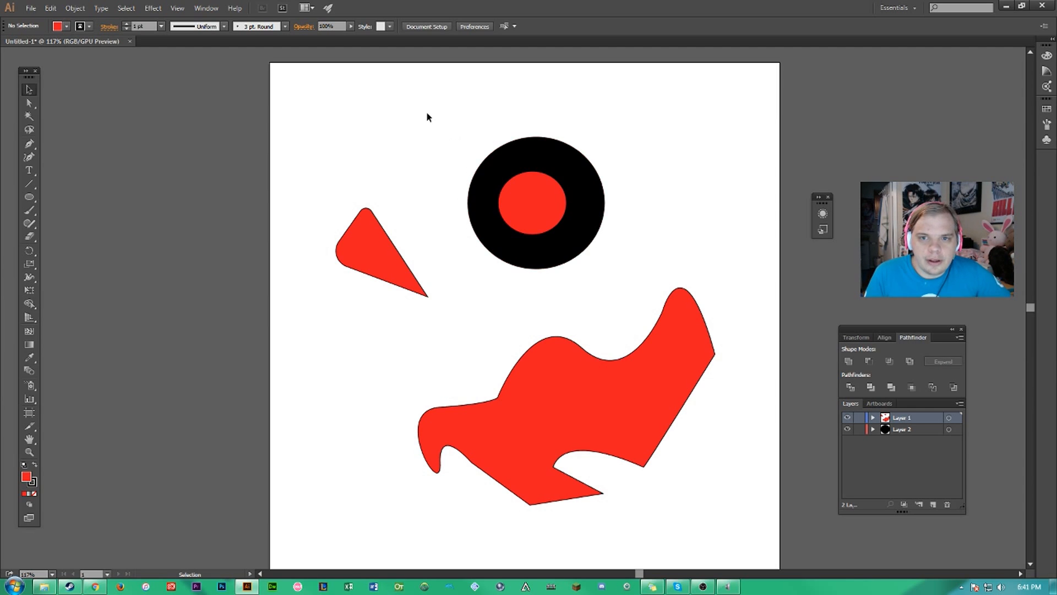
Shift the black circle slightly down and left behind the red circle, and clear the selection
{"action": "left_click_drag", "start_coordinate": [422, 120], "coordinate": [468, 140]}
{"action": "left_click", "coordinate": [666, 216]}
{"action": "left_click", "coordinate": [710, 147]}
{"action": "left_click", "coordinate": [580, 176]}
{"action": "left_click", "coordinate": [665, 182]}
{"action": "left_click", "coordinate": [588, 160]}
{"action": "mouse_move", "coordinate": [568, 187]}
{"action": "left_mouse_down"}
{"action": "mouse_move", "coordinate": [485, 142]}
{"action": "mouse_move", "coordinate": [563, 198]}
{"action": "left_mouse_up"}
{"action": "key", "text": "ctrl+shift+a"}
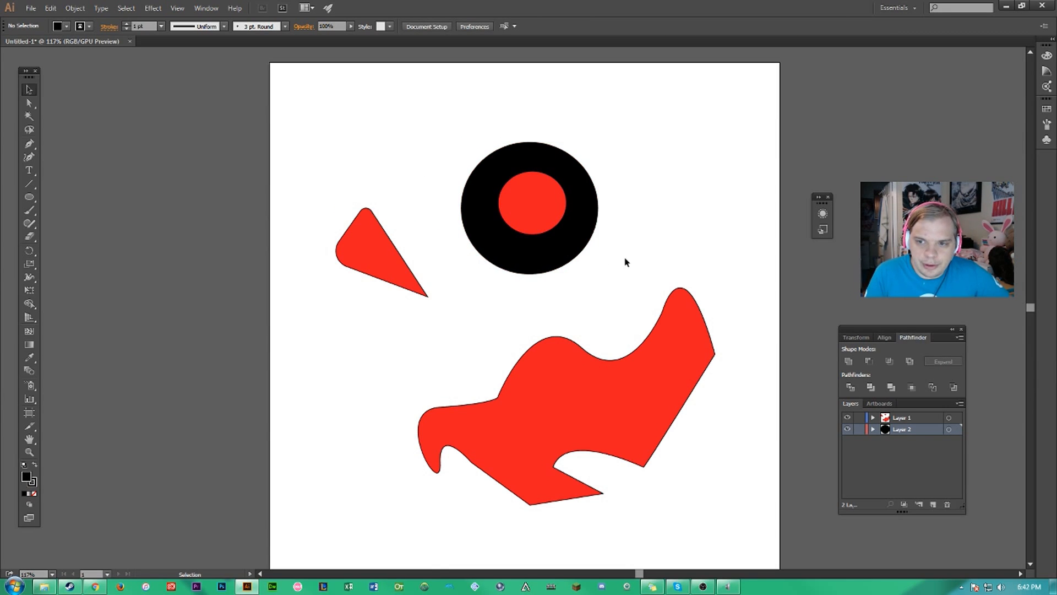
{"action": "left_click_drag", "start_coordinate": [626, 262], "coordinate": [486, 164]}
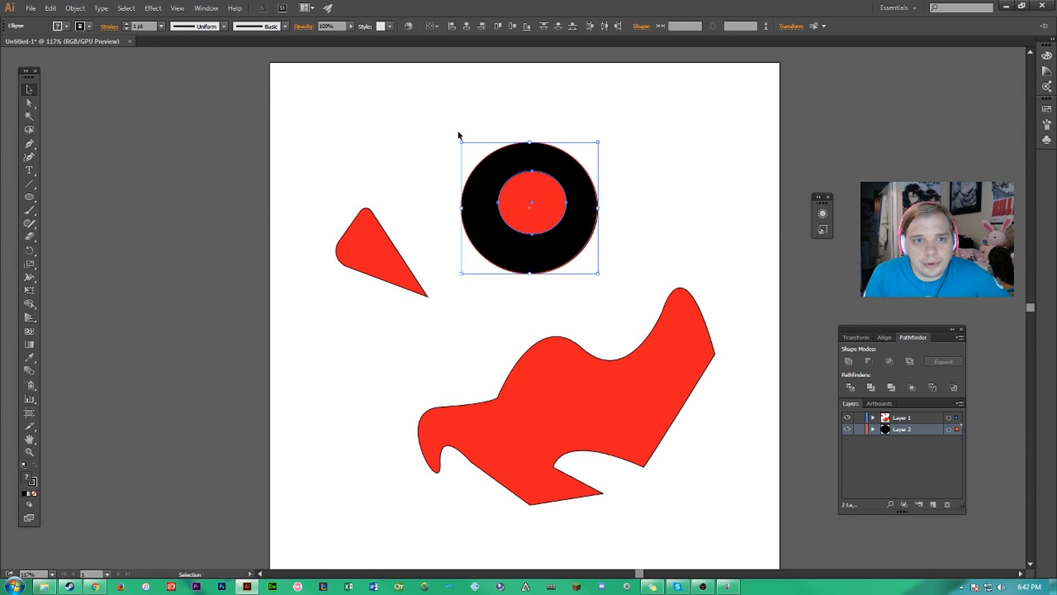
{"action": "left_click", "coordinate": [75, 9]}
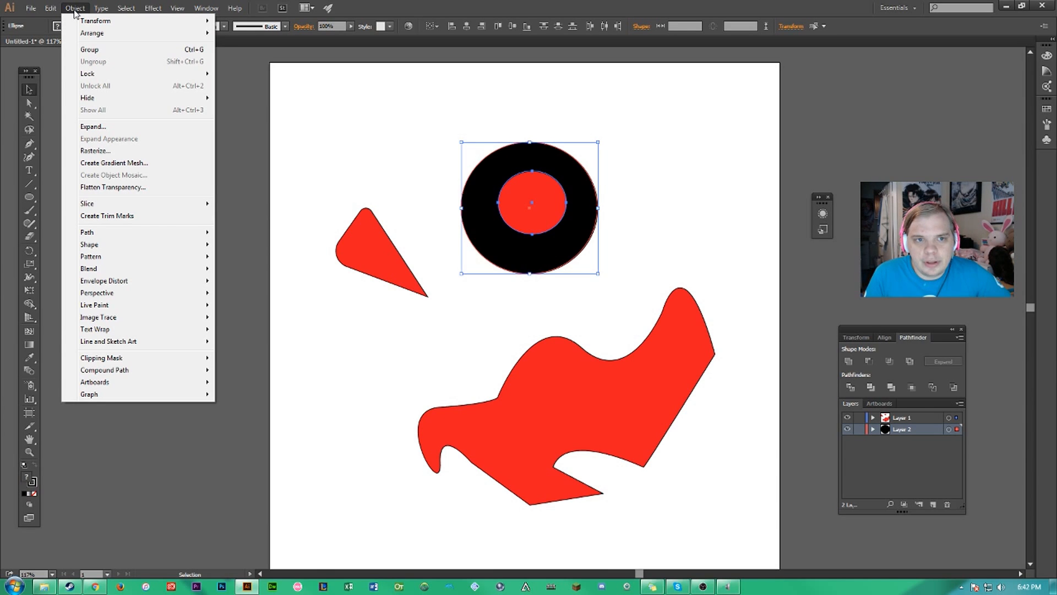
{"action": "left_click", "coordinate": [75, 9]}
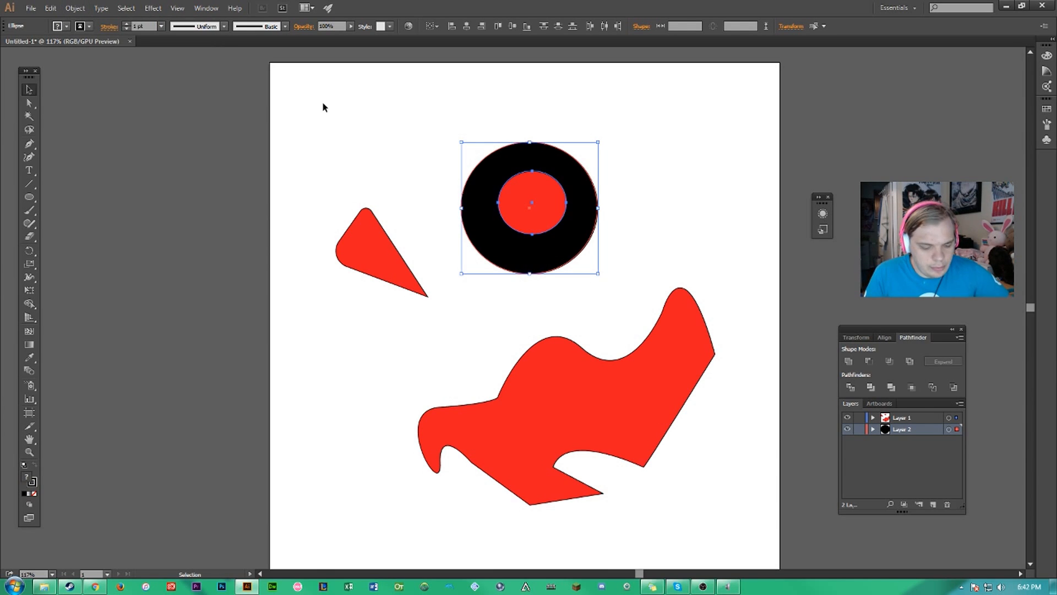
{"action": "left_click", "coordinate": [427, 135]}
Reposition the Pathfinder and Layers panel group, and combine the overlapping black and red circles with Pathfinder Merge
{"action": "left_click_drag", "start_coordinate": [426, 135], "coordinate": [630, 276]}
{"action": "left_click_drag", "start_coordinate": [897, 336], "coordinate": [874, 286]}
{"action": "left_click", "coordinate": [206, 7]}
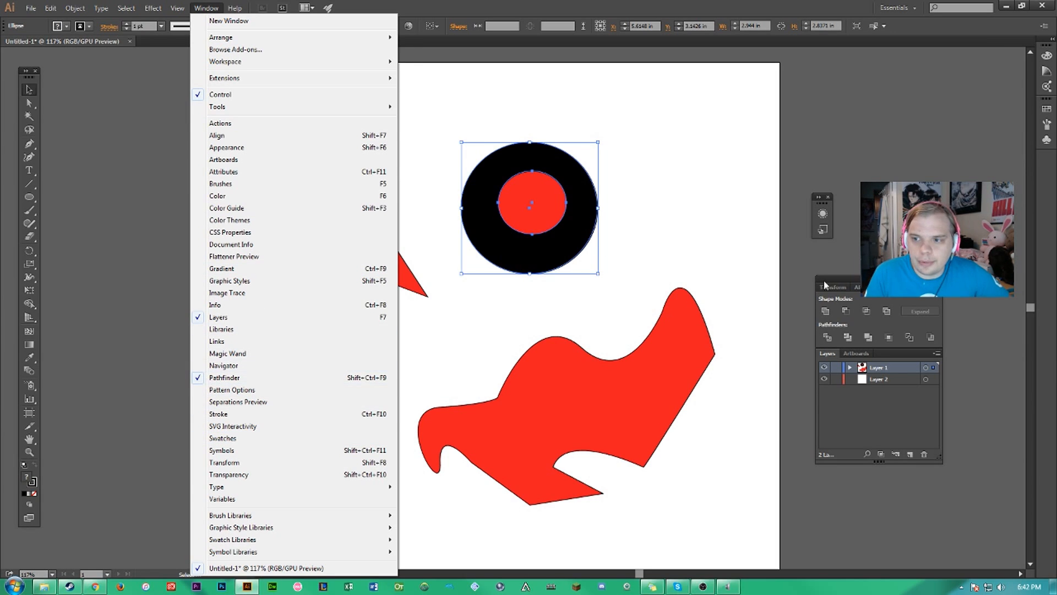
{"action": "left_click", "coordinate": [746, 297]}
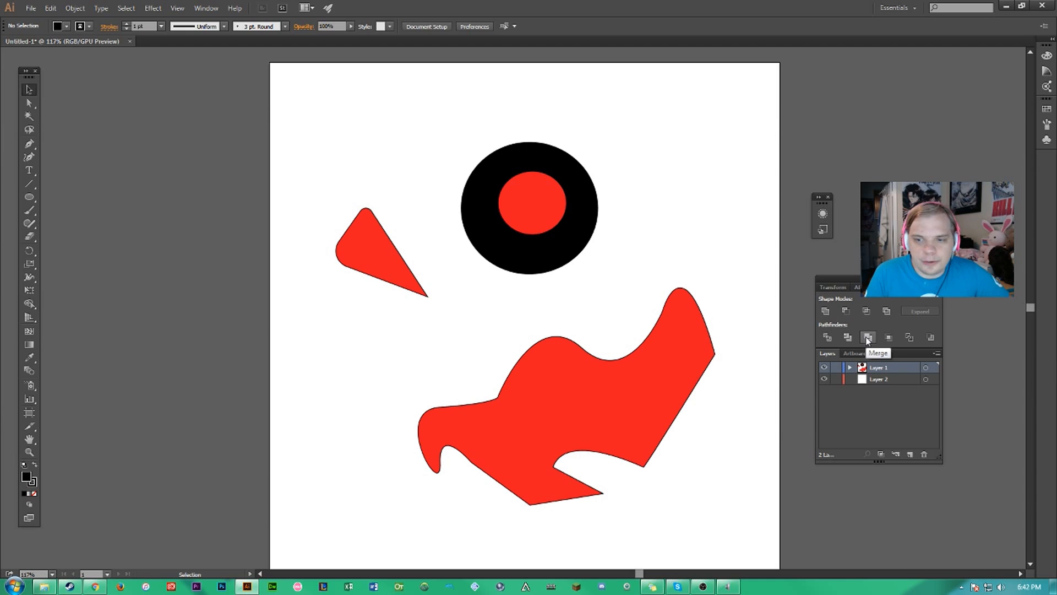
{"action": "left_click_drag", "start_coordinate": [429, 121], "coordinate": [653, 247]}
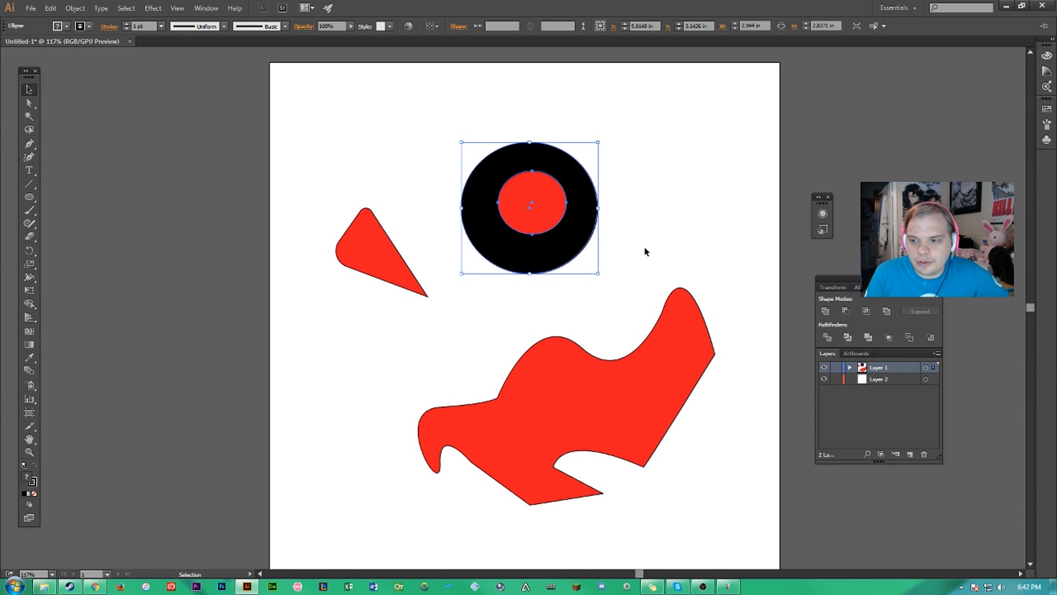
{"action": "left_click", "coordinate": [870, 338]}
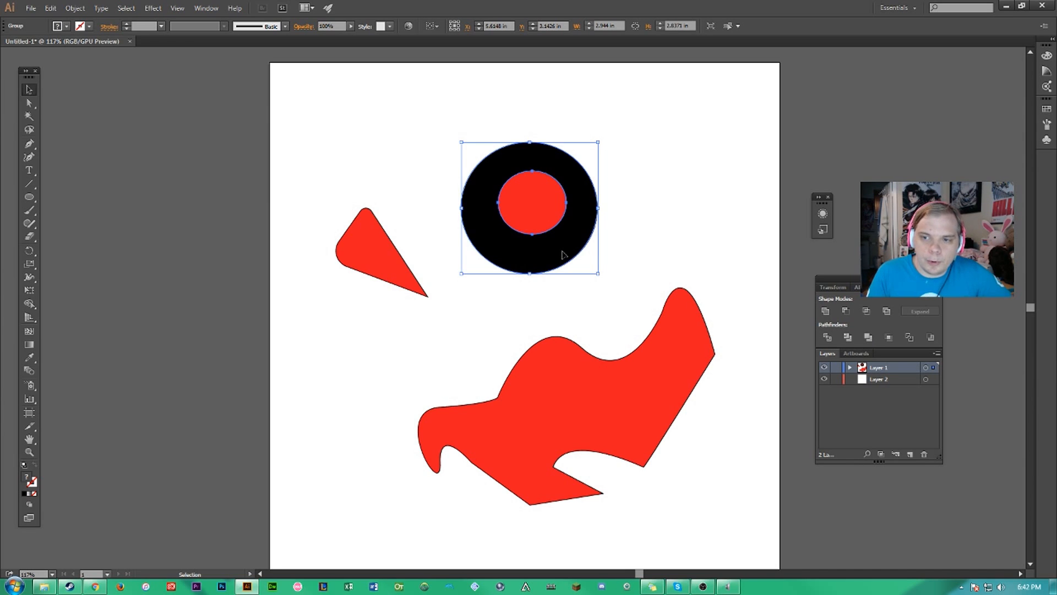
{"action": "left_click", "coordinate": [663, 232]}
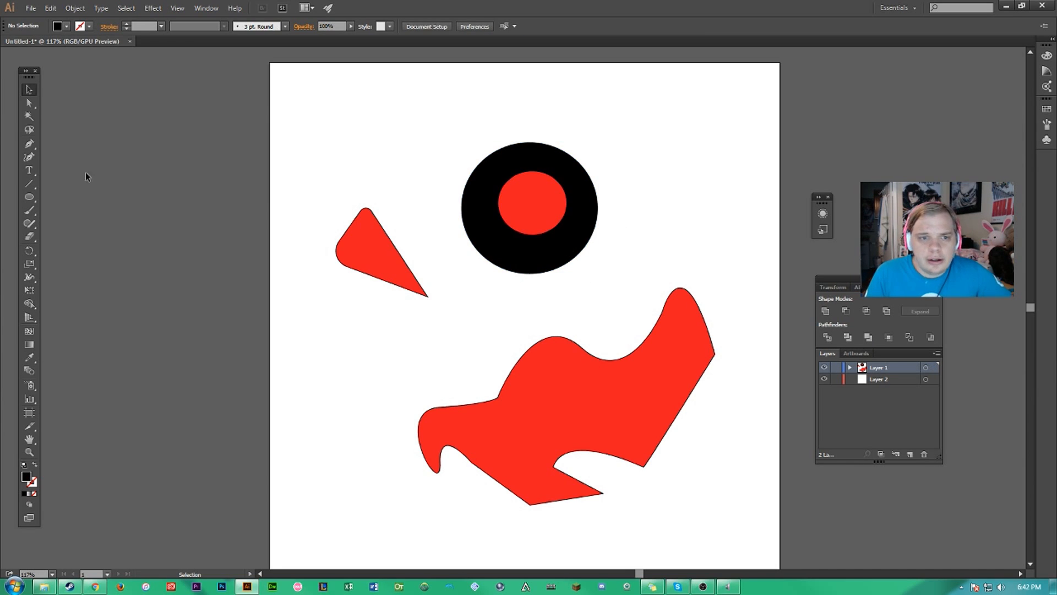
Select all the red shapes by colour with the Magic Wand, and clear the selection
{"action": "left_click", "coordinate": [29, 117]}
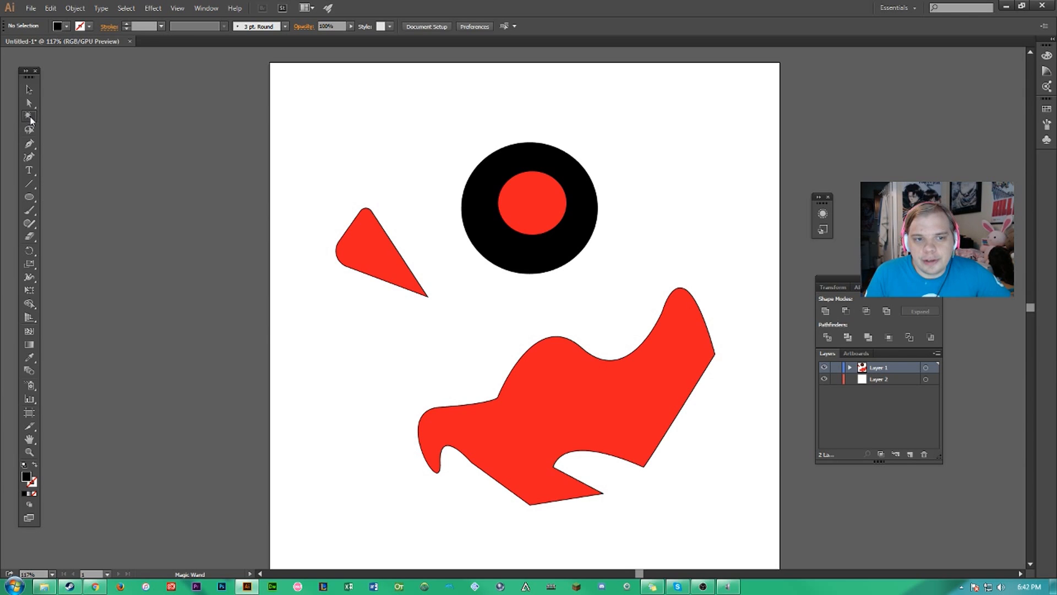
{"action": "left_click", "coordinate": [528, 207]}
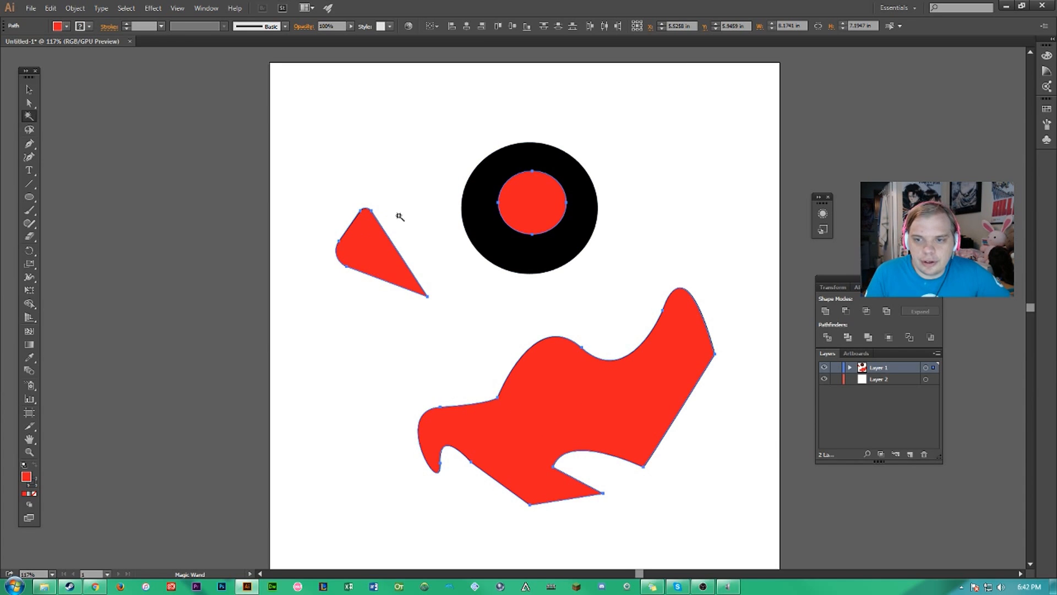
{"action": "left_click", "coordinate": [30, 90]}
{"action": "left_click", "coordinate": [300, 125]}
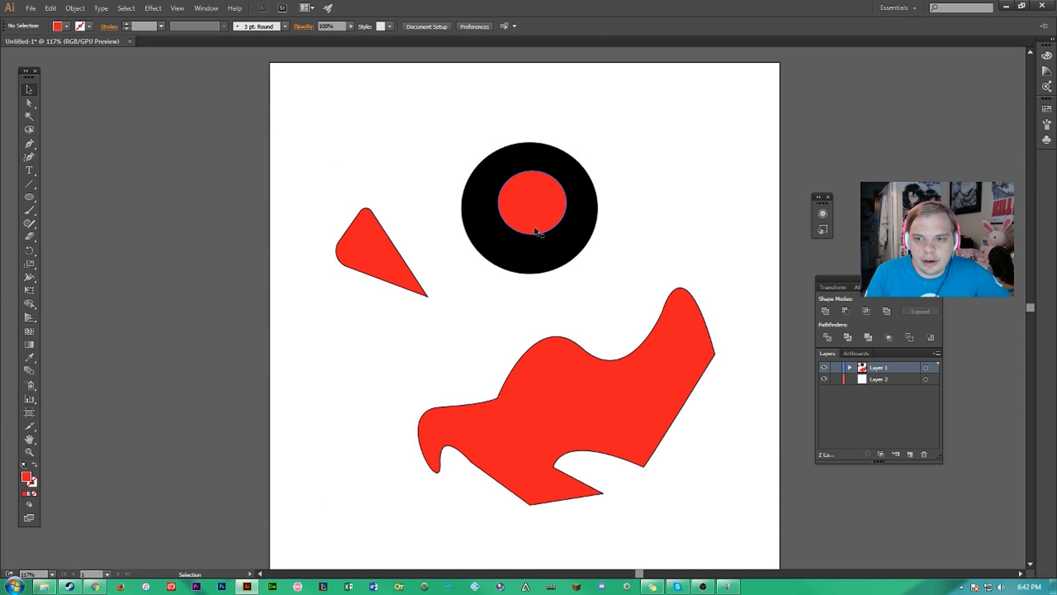
Isolate the merged circle group, delete its red inner circle using the Magic Wand selection, and exit isolation mode
{"action": "double_click", "coordinate": [540, 215]}
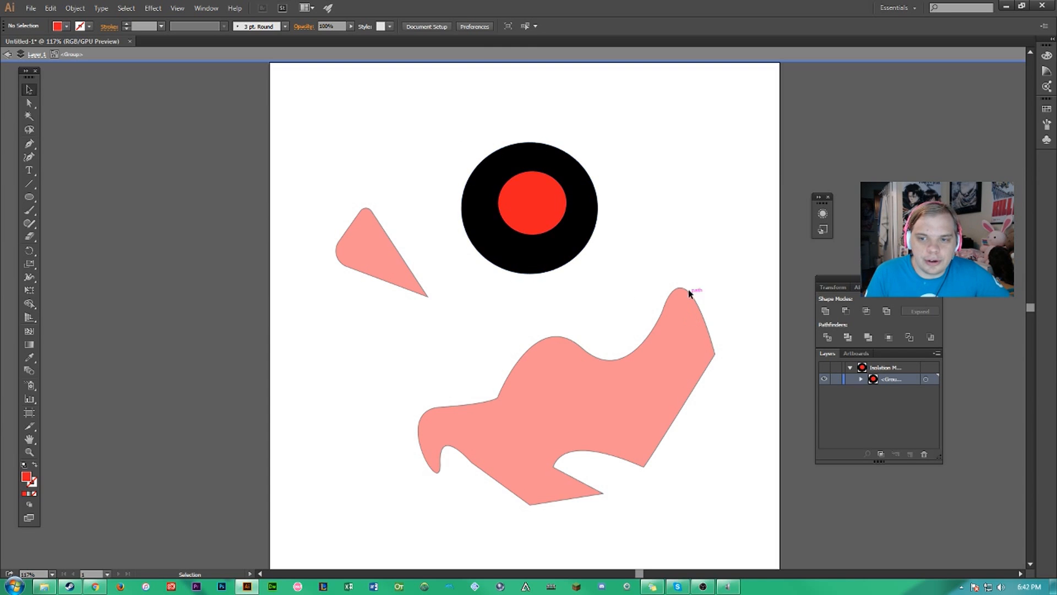
{"action": "left_click", "coordinate": [546, 201]}
{"action": "left_click", "coordinate": [689, 178]}
{"action": "left_click", "coordinate": [30, 116]}
{"action": "left_click", "coordinate": [543, 206]}
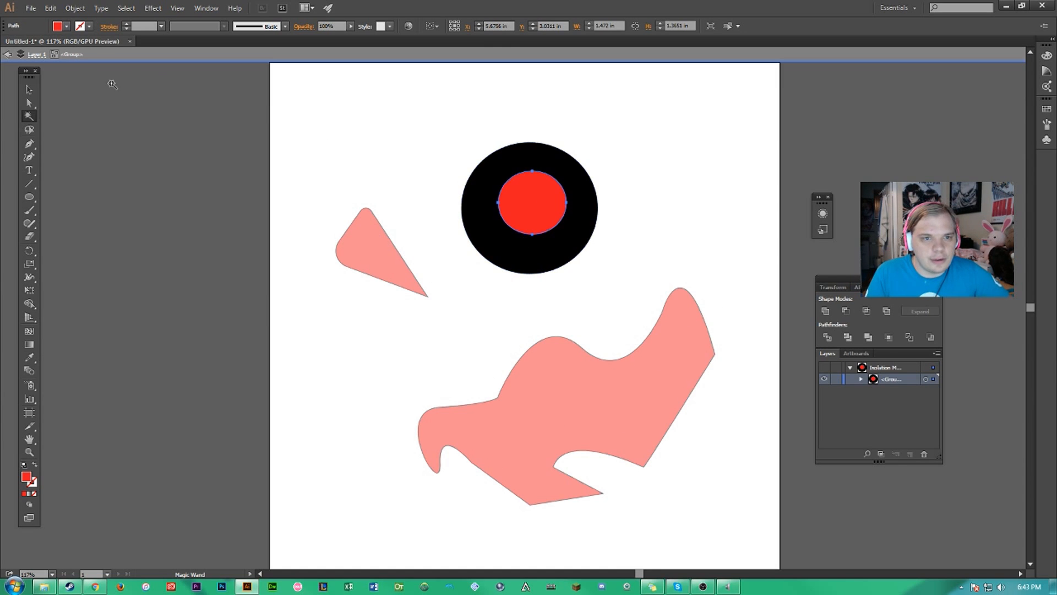
{"action": "left_click", "coordinate": [30, 89]}
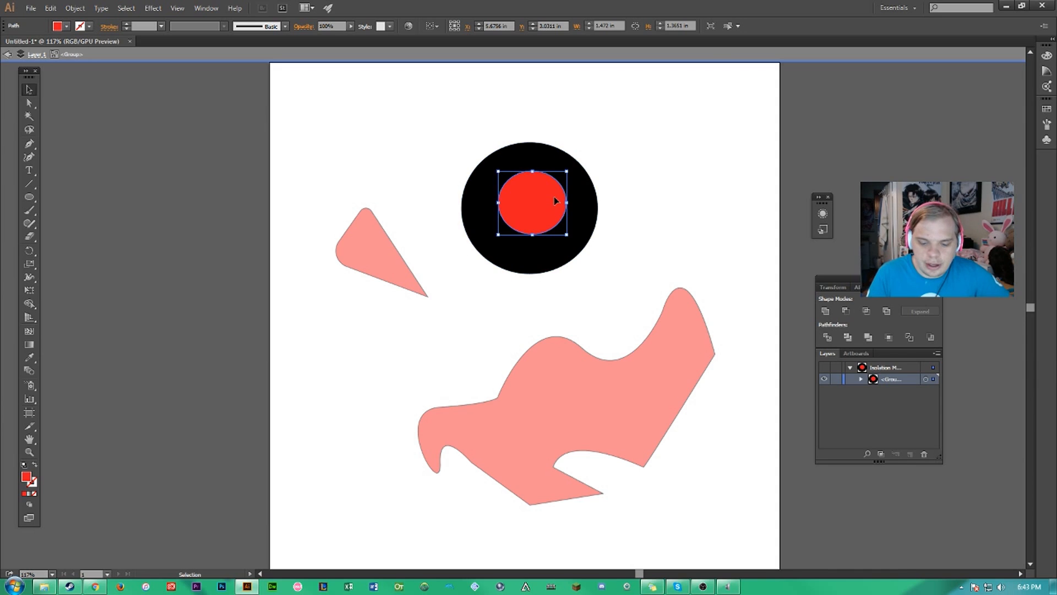
{"action": "key", "text": "Delete"}
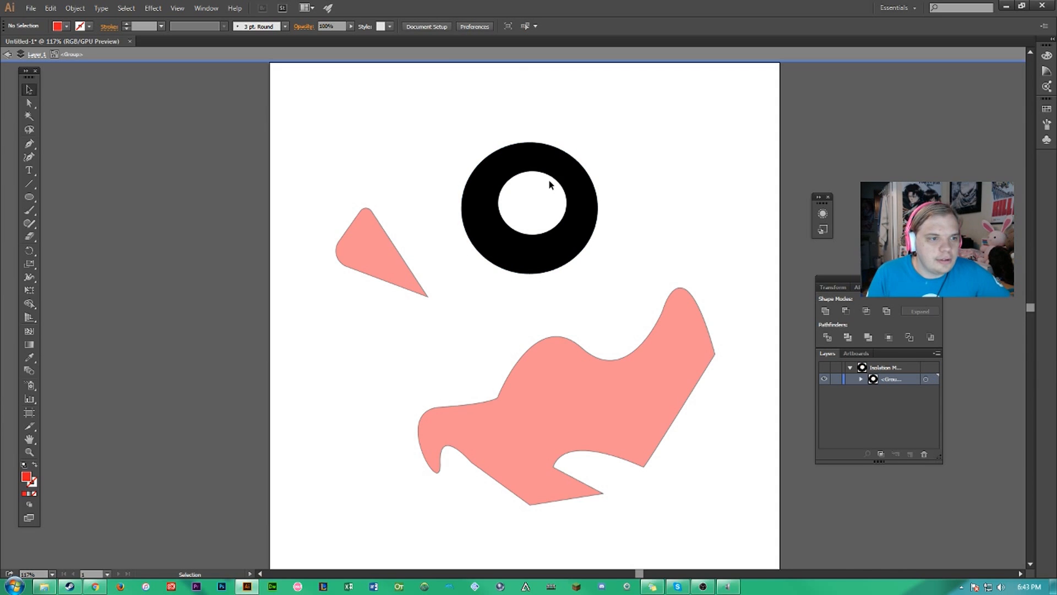
{"action": "double_click", "coordinate": [644, 164]}
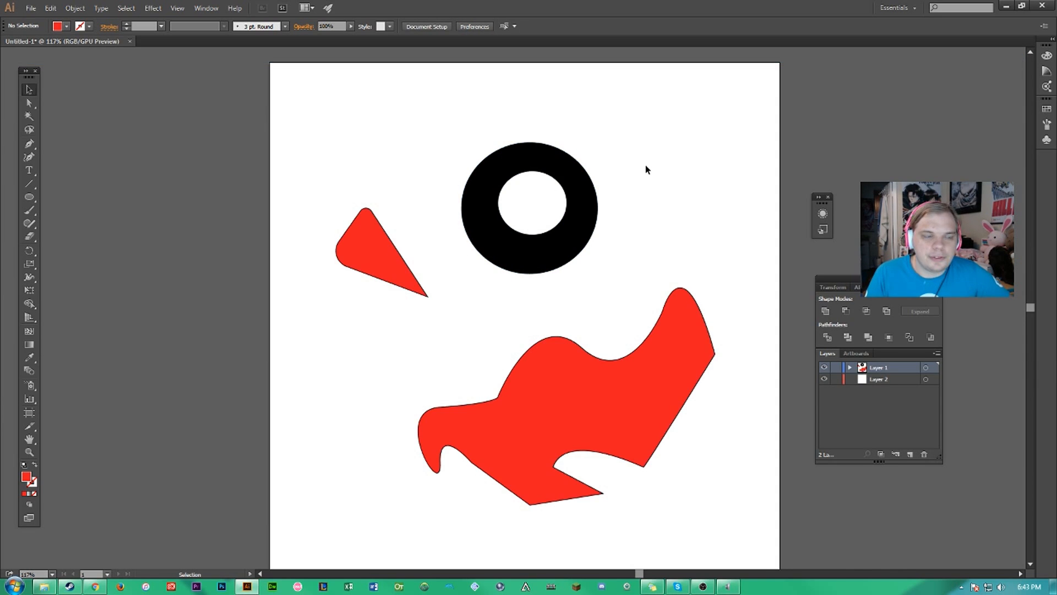
Move the black ring up and left to about X 5.18 in, Y 2.27 in
{"action": "left_click_drag", "start_coordinate": [577, 206], "coordinate": [642, 183]}
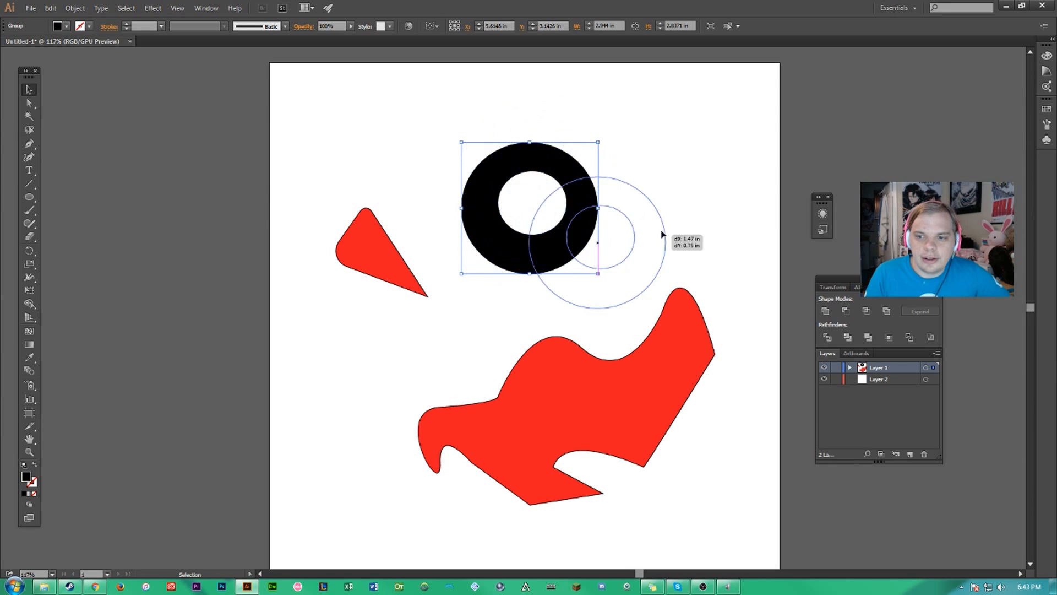
{"action": "left_click_drag", "start_coordinate": [600, 229], "coordinate": [472, 203]}
{"action": "left_click", "coordinate": [636, 192]}
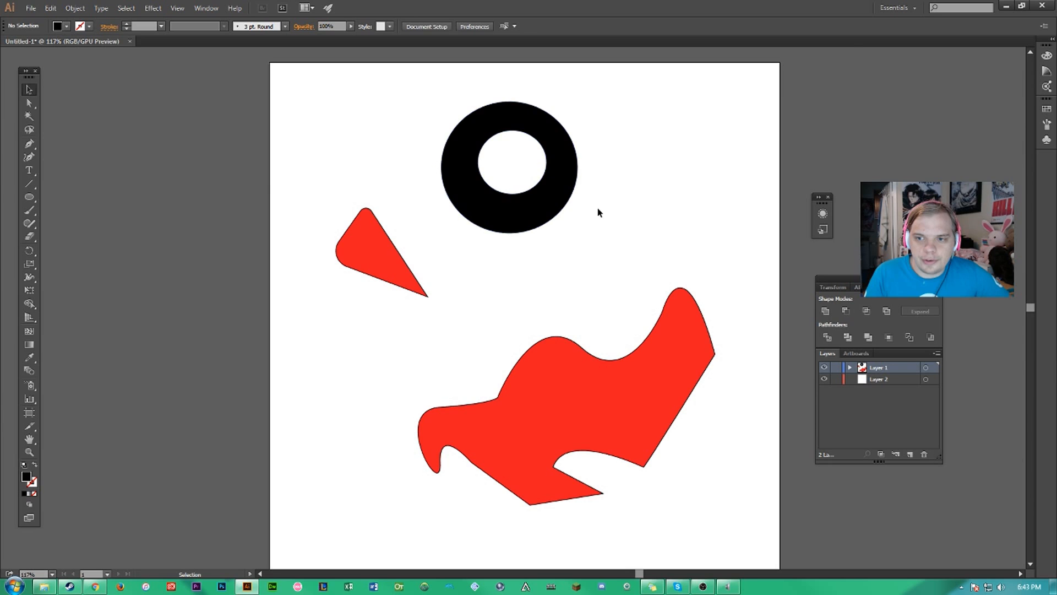
Examine the edge quality of the black ring's bottom curve at 8500% magnification
{"action": "left_click", "coordinate": [543, 200]}
{"action": "key", "text": "ctrl+equal"}
{"action": "key", "text": "ctrl+equal"}
{"action": "key", "text": "ctrl+equal"}
{"action": "key", "text": "ctrl+equal"}
{"action": "key", "text": "ctrl+equal"}
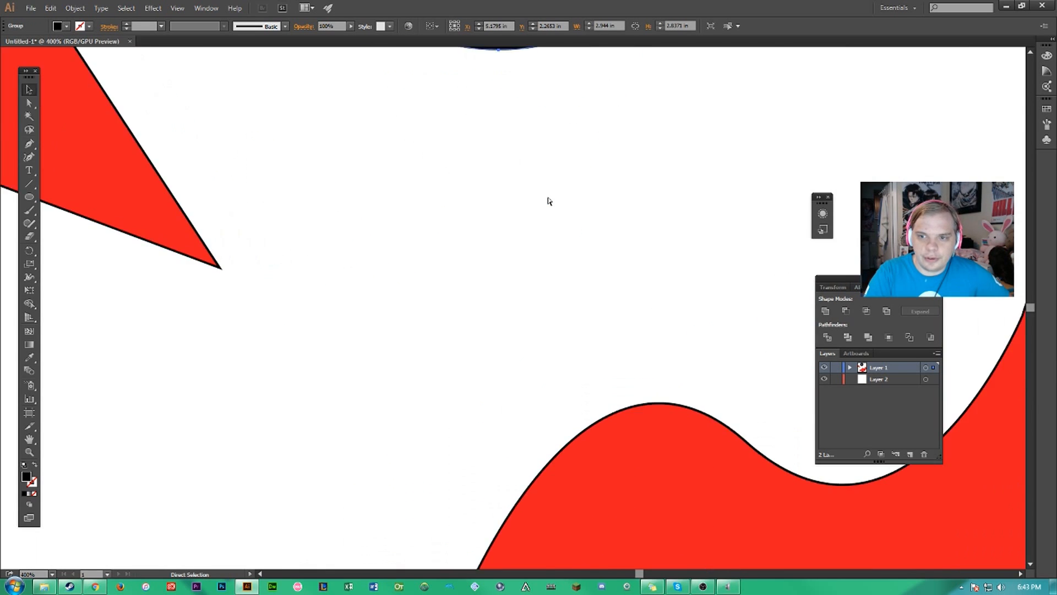
{"action": "key", "text": "ctrl+equal"}
{"action": "key", "text": "ctrl+equal"}
{"action": "key", "text": "ctrl+equal"}
{"action": "key", "text": "ctrl+equal"}
{"action": "key", "text": "ctrl+equal"}
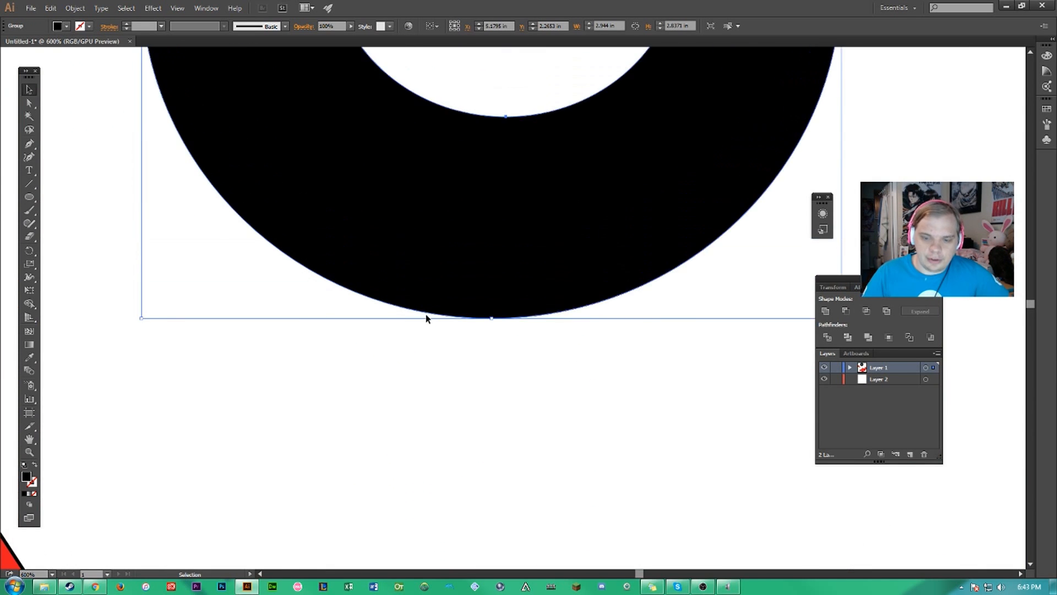
{"action": "key", "text": "ctrl+equal"}
{"action": "key", "text": "ctrl+equal"}
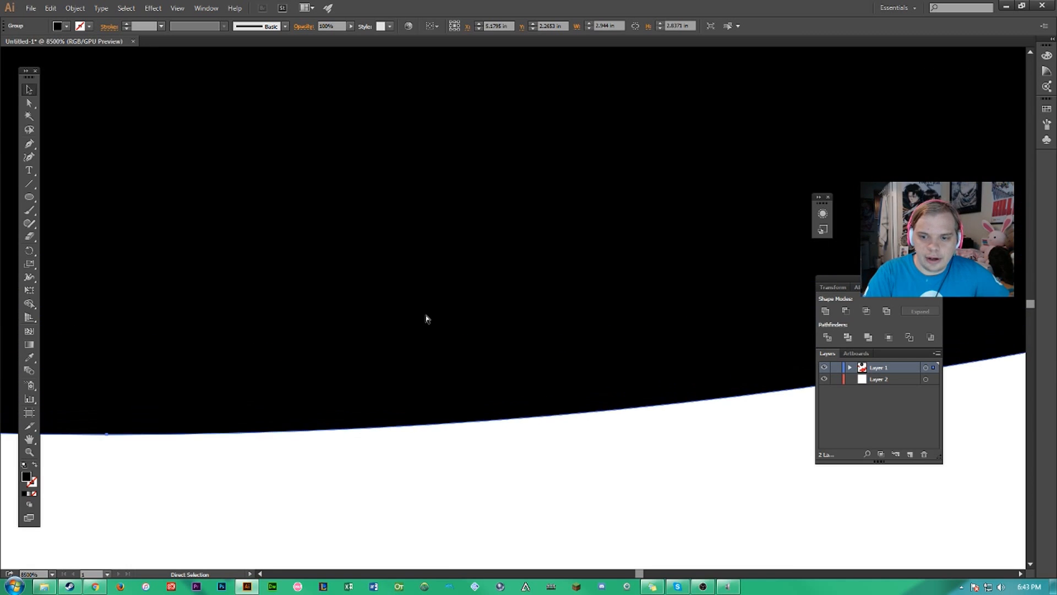
{"action": "scroll", "coordinate": [451, 358], "scroll_direction": "down", "scroll_amount": 3}
{"action": "left_click", "coordinate": [456, 371]}
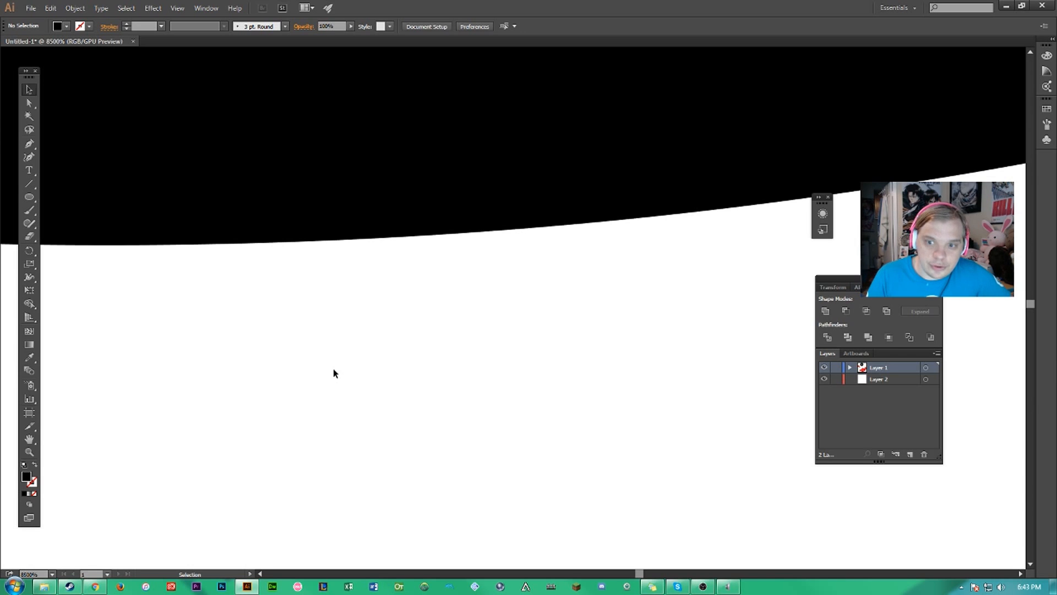
Return to a 100% view showing the whole artboard with all its shapes
{"action": "key", "text": "ctrl+minus"}
{"action": "key", "text": "ctrl+minus"}
{"action": "key", "text": "ctrl+minus"}
{"action": "key", "text": "ctrl+minus"}
{"action": "key", "text": "ctrl+minus"}
{"action": "key", "text": "ctrl+minus"}
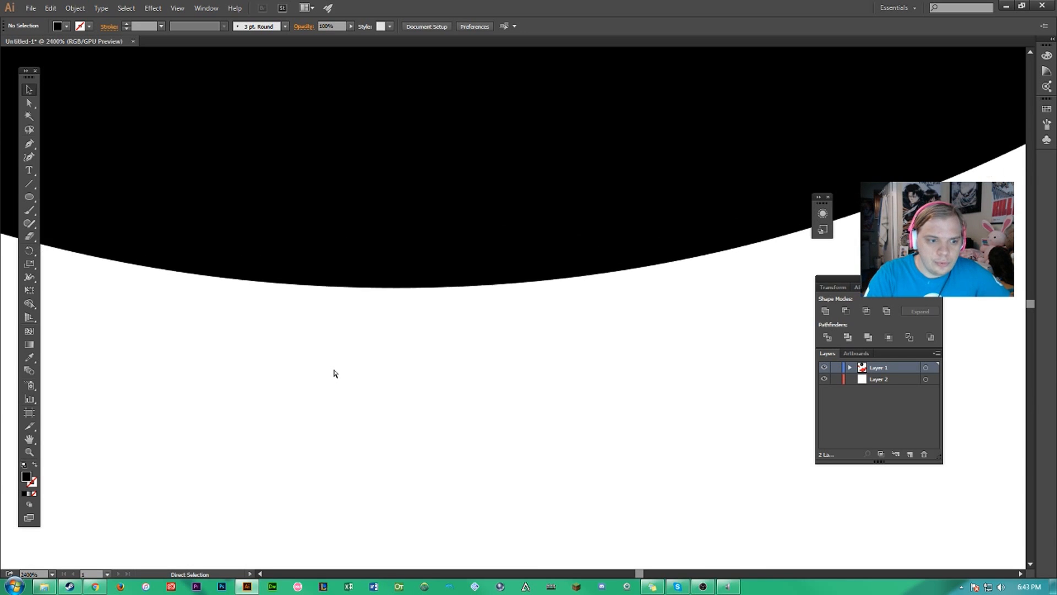
{"action": "key", "text": "ctrl+minus"}
{"action": "key", "text": "ctrl+minus"}
{"action": "key", "text": "ctrl+minus"}
{"action": "key", "text": "ctrl+minus"}
{"action": "key", "text": "ctrl+minus"}
{"action": "key", "text": "ctrl+minus"}
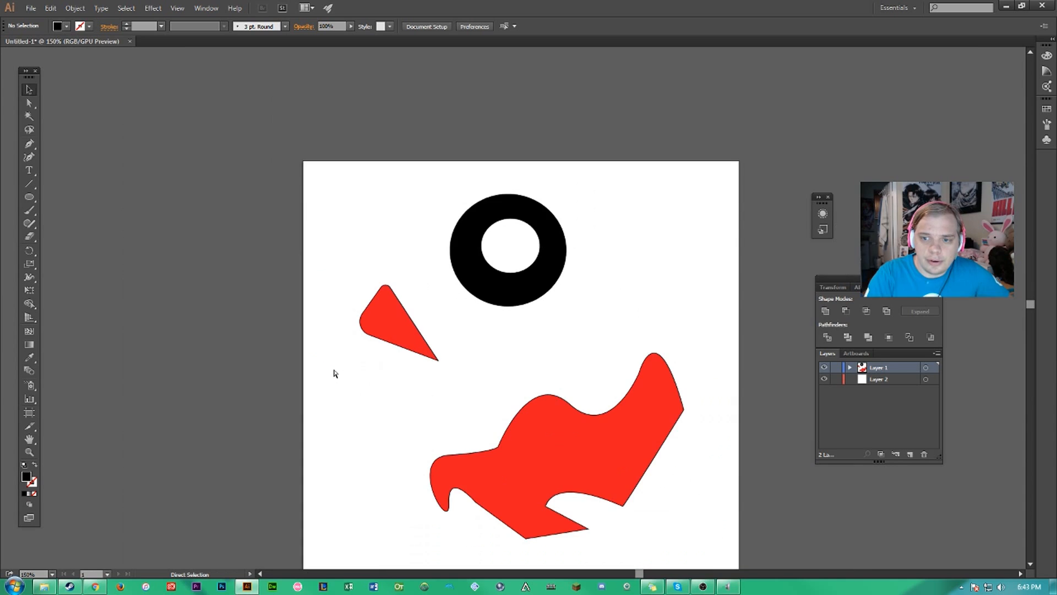
{"action": "scroll", "coordinate": [333, 369], "scroll_direction": "down", "scroll_amount": 3}
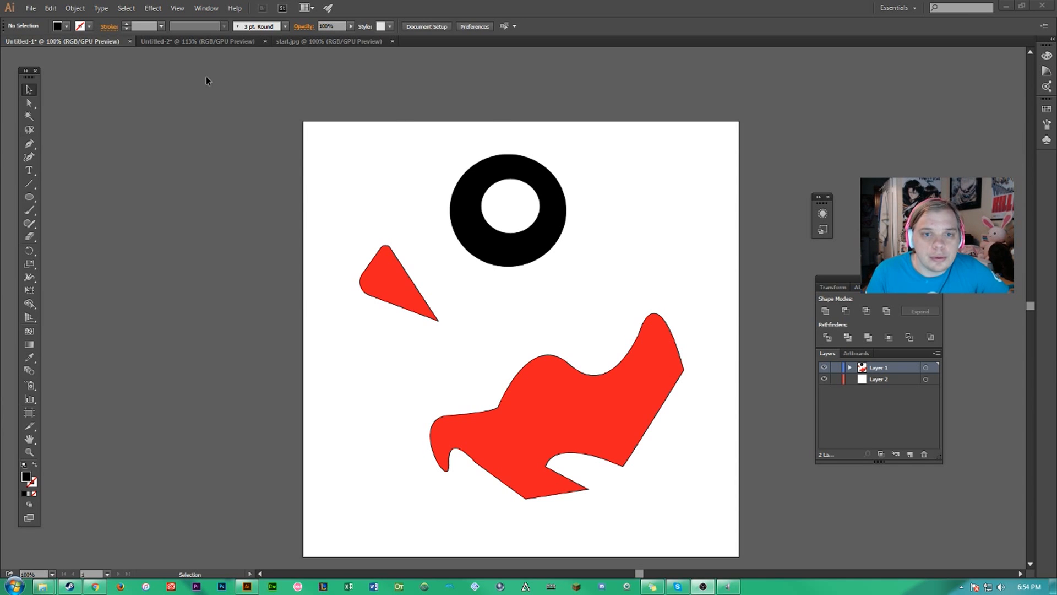
Switch to the Untitled-2 document and look up the Place command for importing images
{"action": "left_click", "coordinate": [210, 41]}
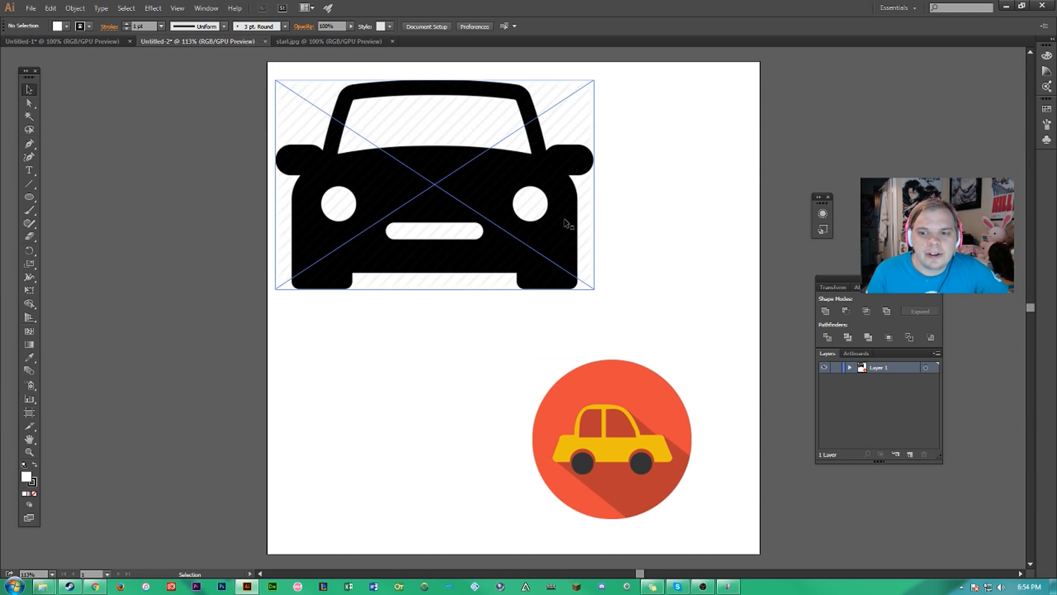
{"action": "left_click", "coordinate": [522, 186]}
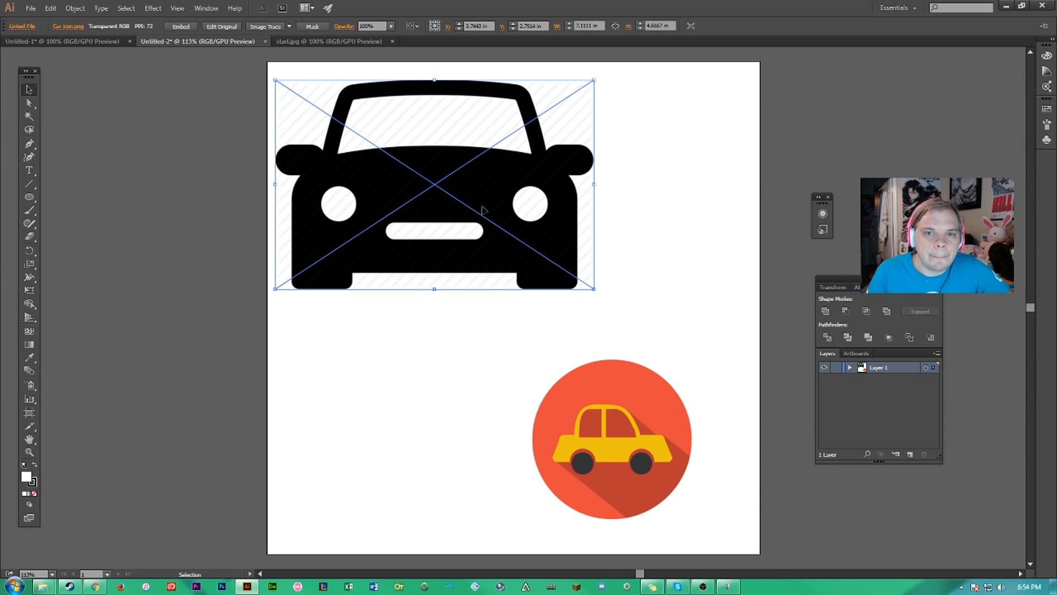
{"action": "left_click", "coordinate": [31, 9]}
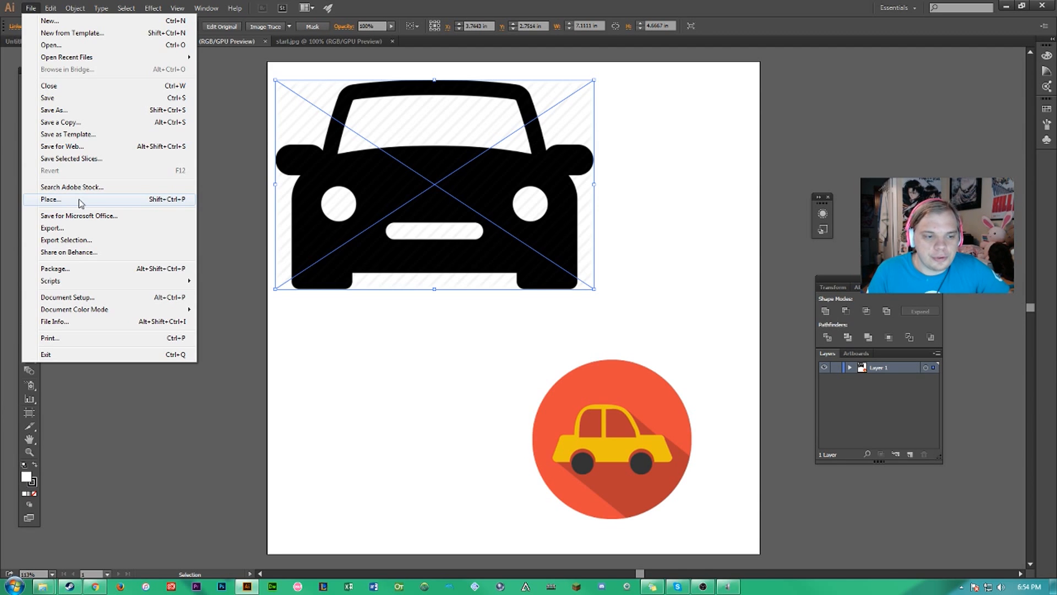
{"action": "left_click", "coordinate": [700, 200]}
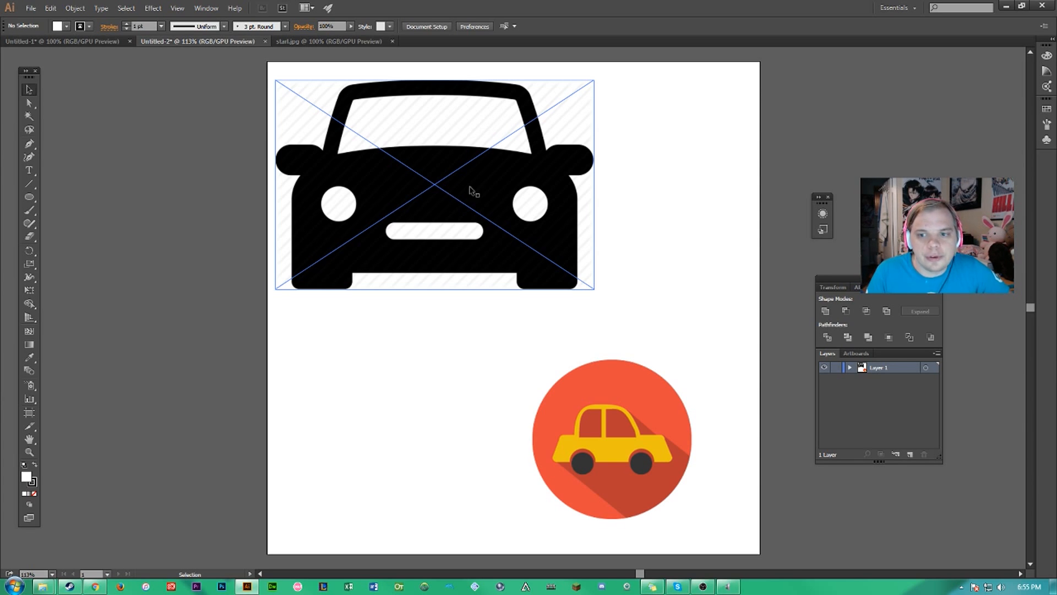
Apply Image Trace with the default preset to the linked black car image, and undo the tracing
{"action": "left_click", "coordinate": [523, 191]}
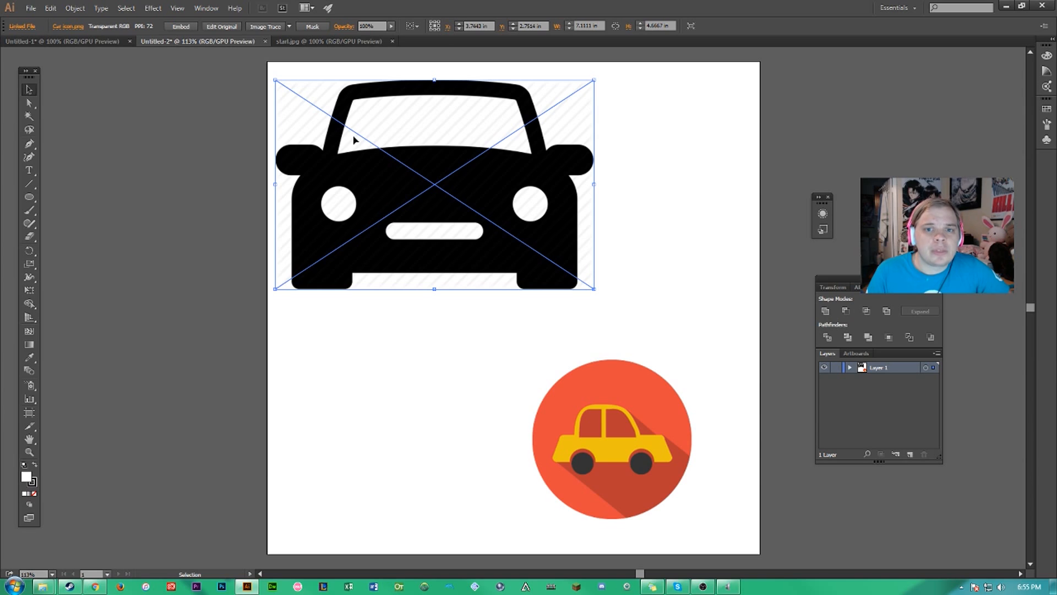
{"action": "left_click", "coordinate": [264, 26]}
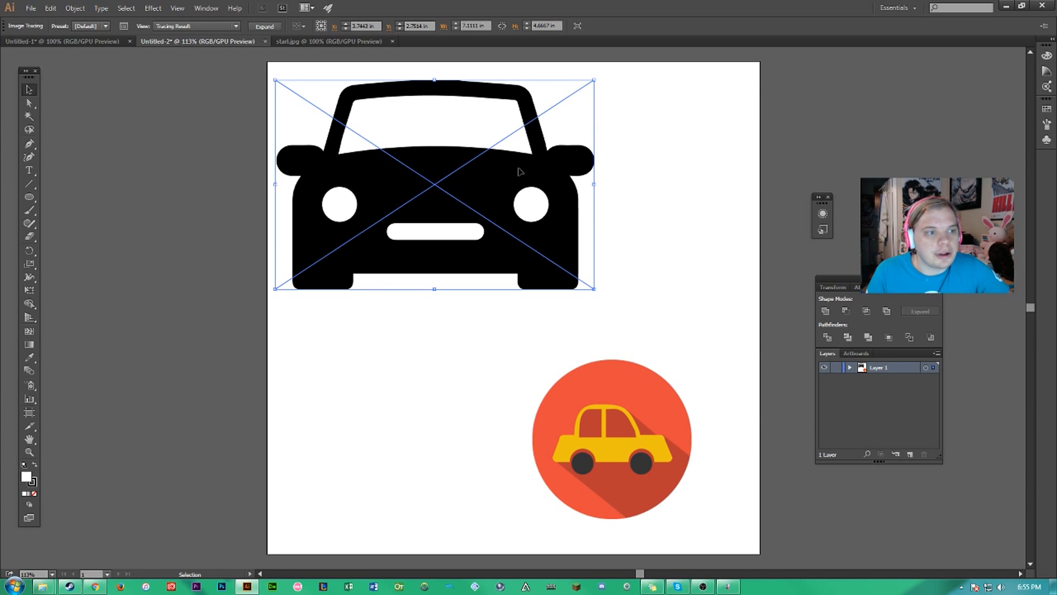
{"action": "key", "text": "ctrl+z"}
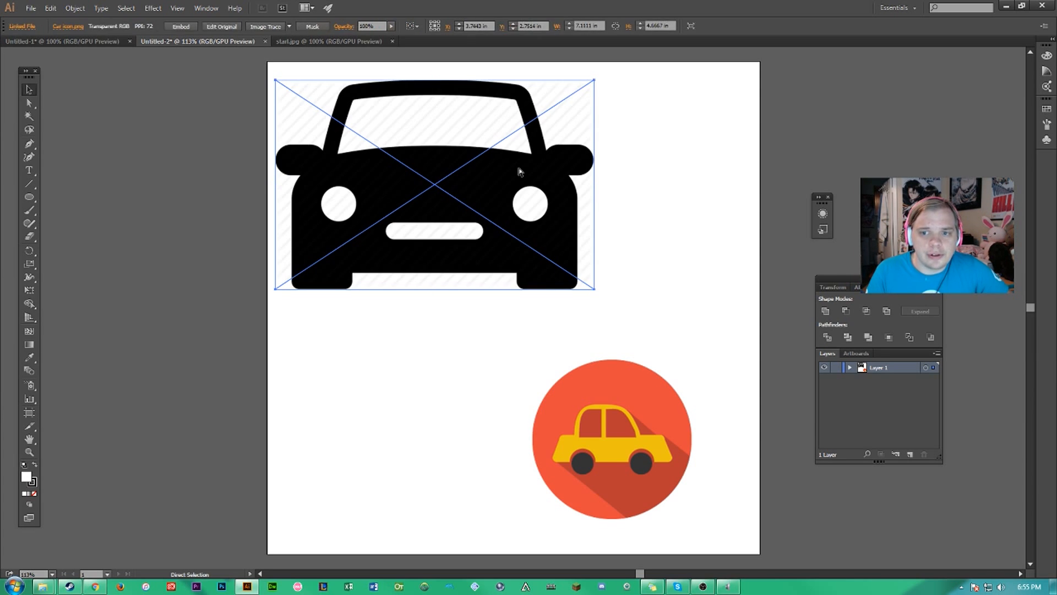
Trace the black car image with the Silhouettes preset and expand the tracing into editable paths
{"action": "left_click", "coordinate": [290, 27]}
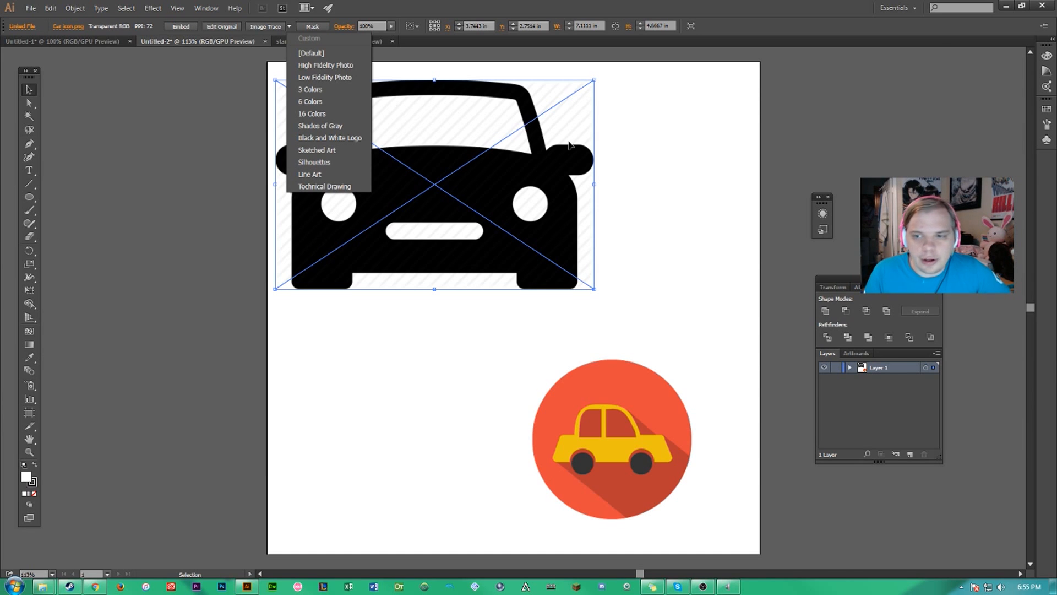
{"action": "left_click", "coordinate": [319, 163]}
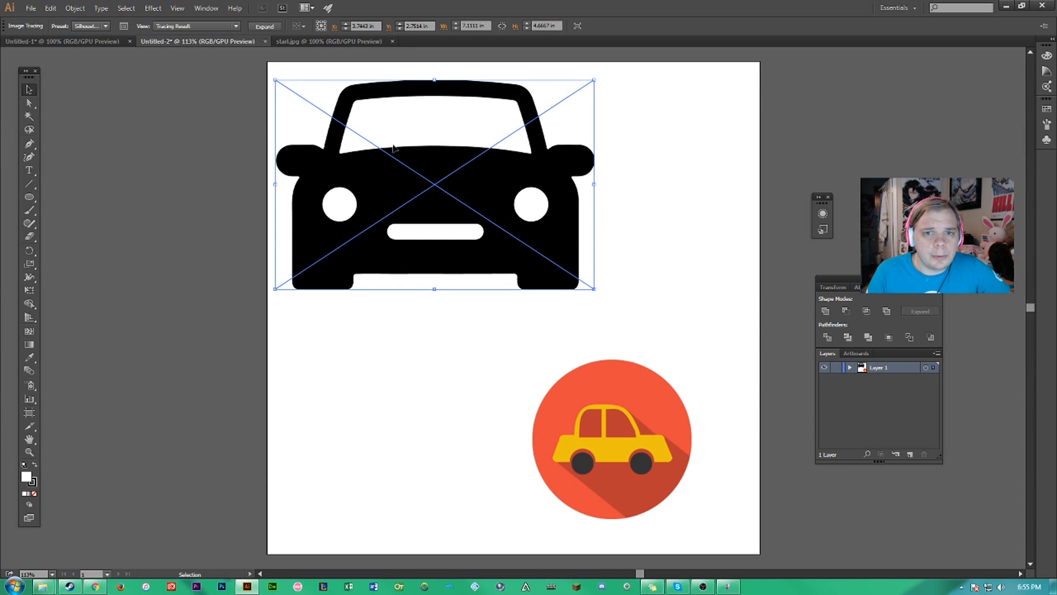
{"action": "left_click", "coordinate": [264, 26]}
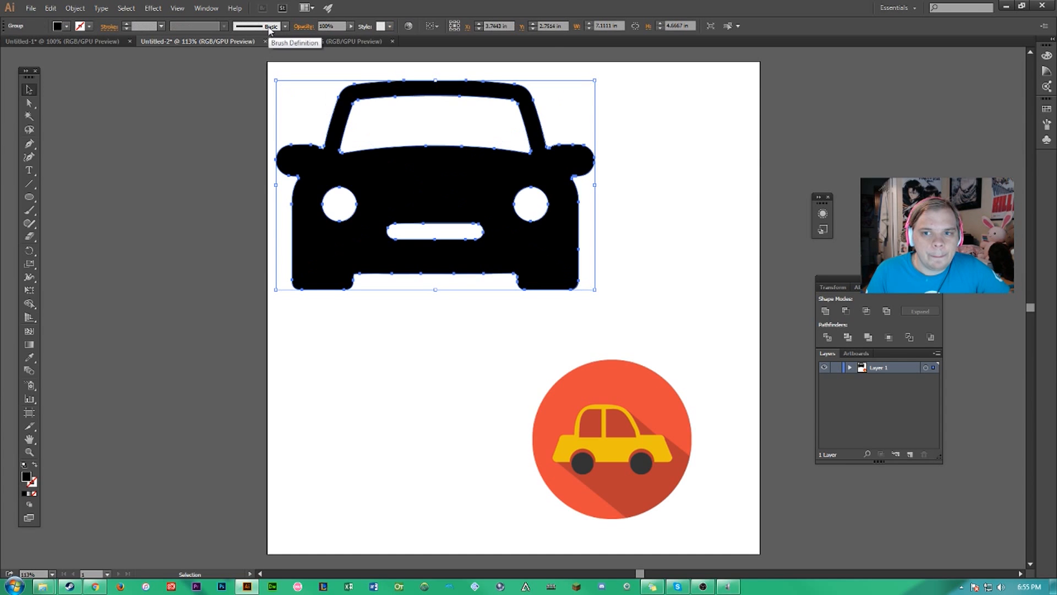
{"action": "left_click", "coordinate": [627, 135]}
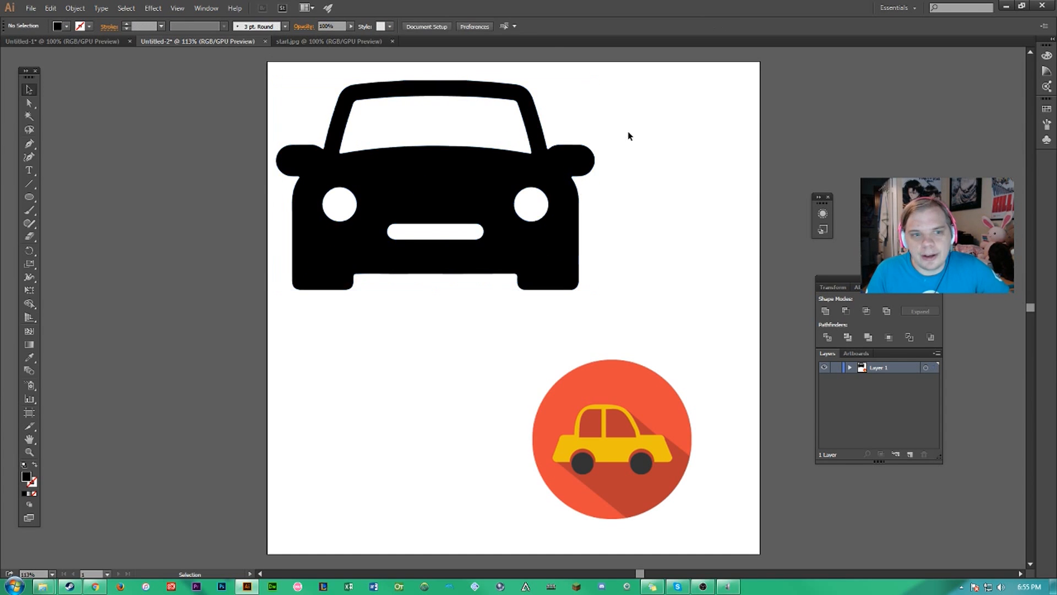
Try pulling an anchor point on the upper edge of the black car's windshield downward, and undo the change
{"action": "left_click", "coordinate": [29, 103]}
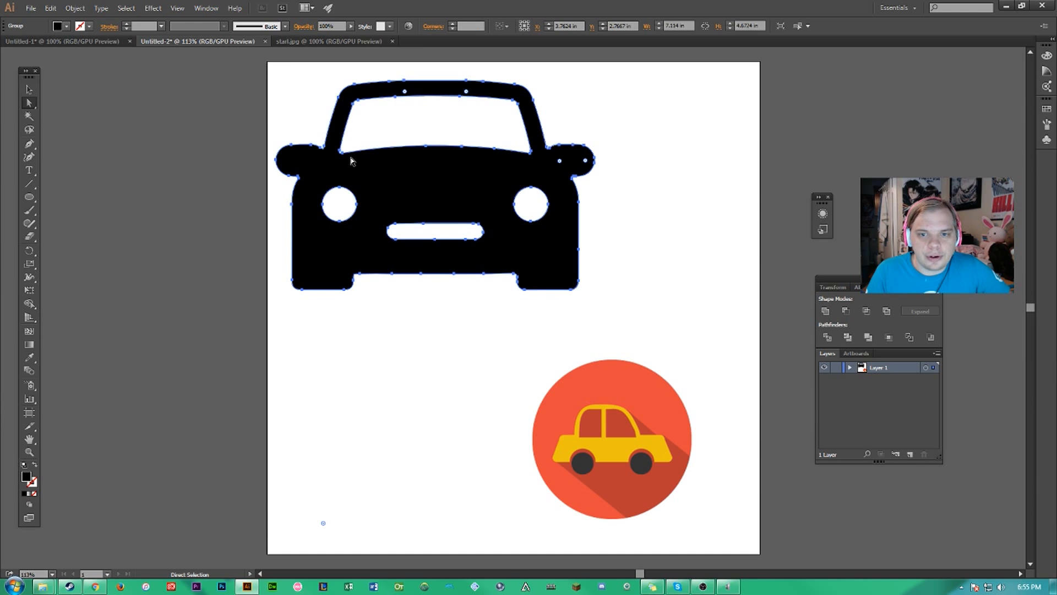
{"action": "left_click", "coordinate": [394, 97]}
{"action": "left_click_drag", "start_coordinate": [394, 97], "coordinate": [396, 117]}
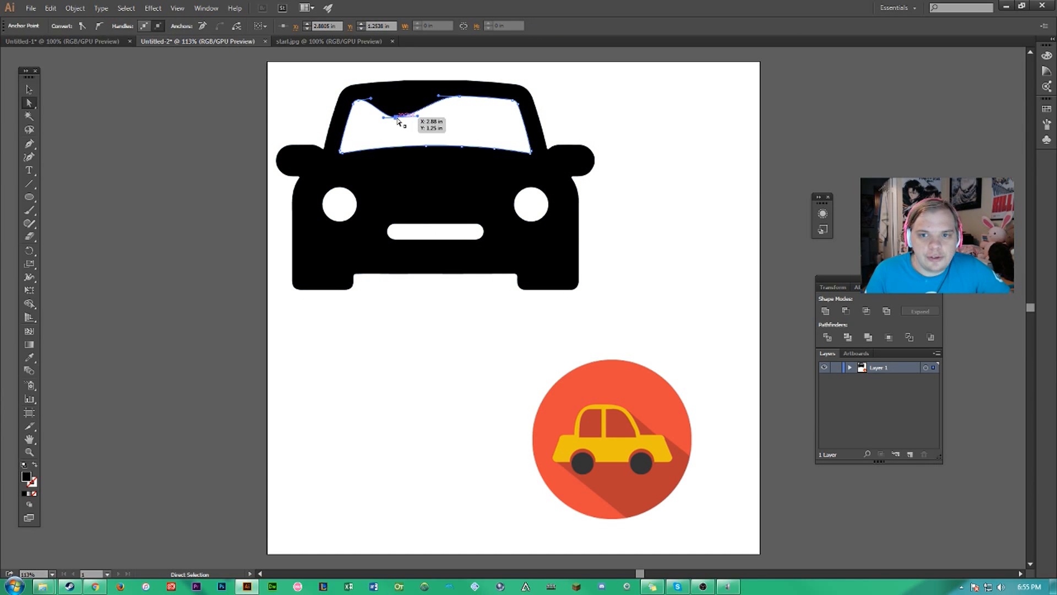
{"action": "key", "text": "ctrl+z"}
{"action": "left_click", "coordinate": [600, 133]}
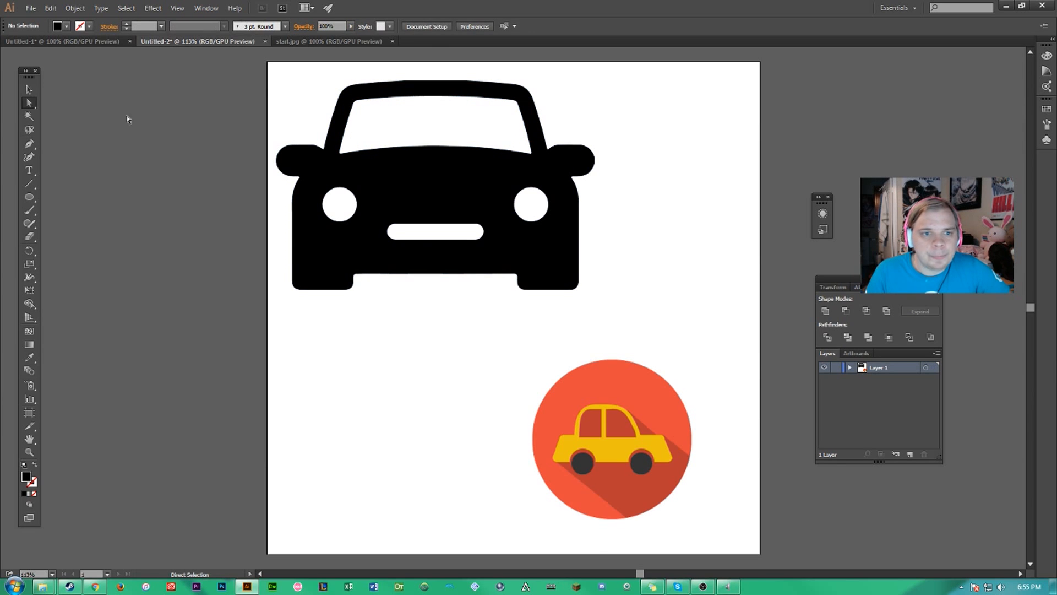
Move the round orange car image up, closer to the black car
{"action": "left_click", "coordinate": [31, 90]}
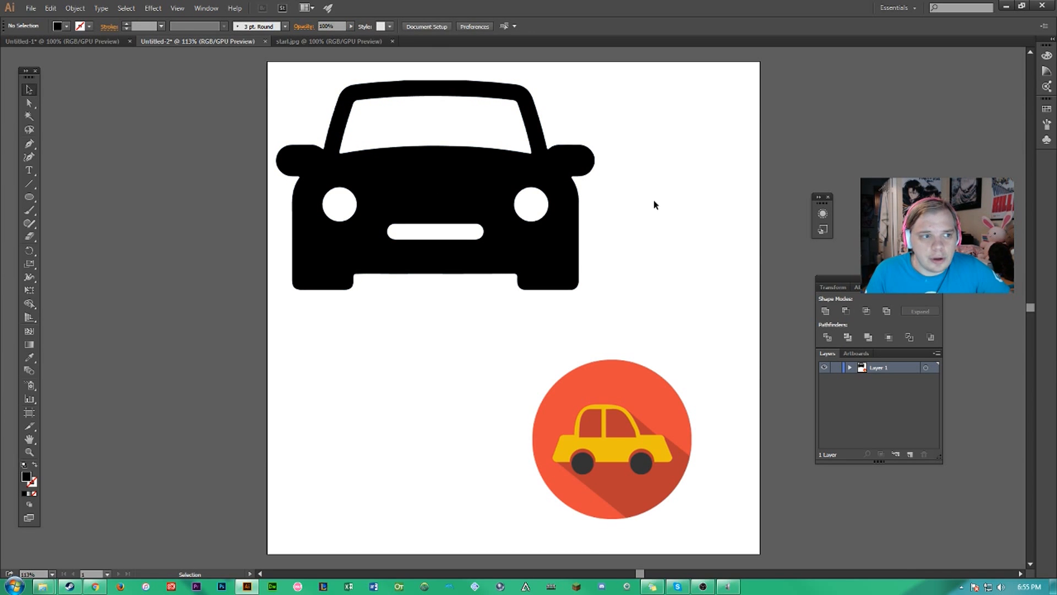
{"action": "left_click", "coordinate": [680, 439]}
{"action": "left_click_drag", "start_coordinate": [677, 438], "coordinate": [678, 380]}
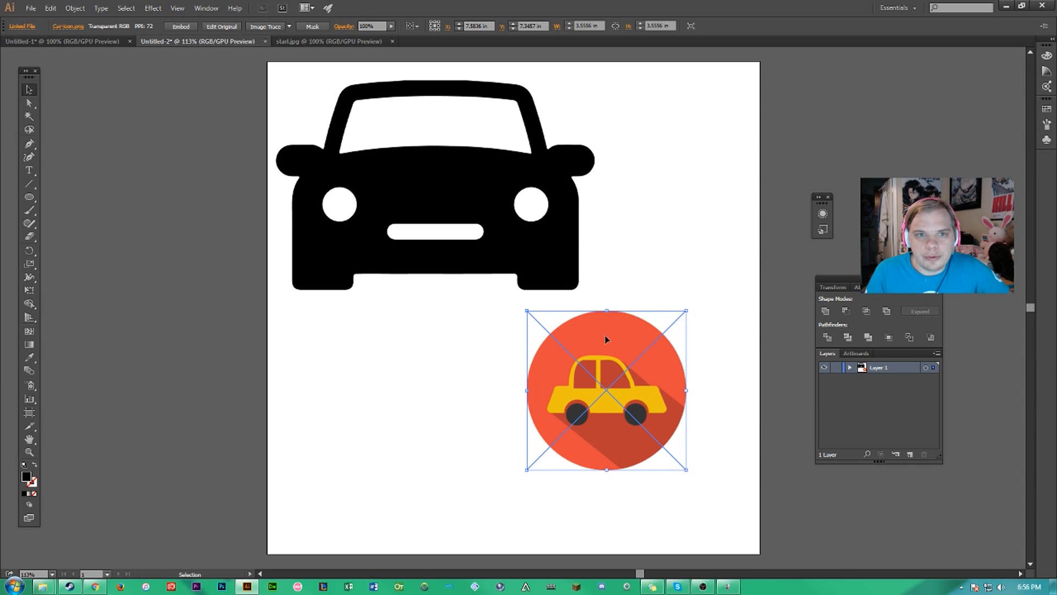
Try tracing the round orange car image with the 3 Colors preset, and undo the tracing
{"action": "left_click", "coordinate": [290, 26]}
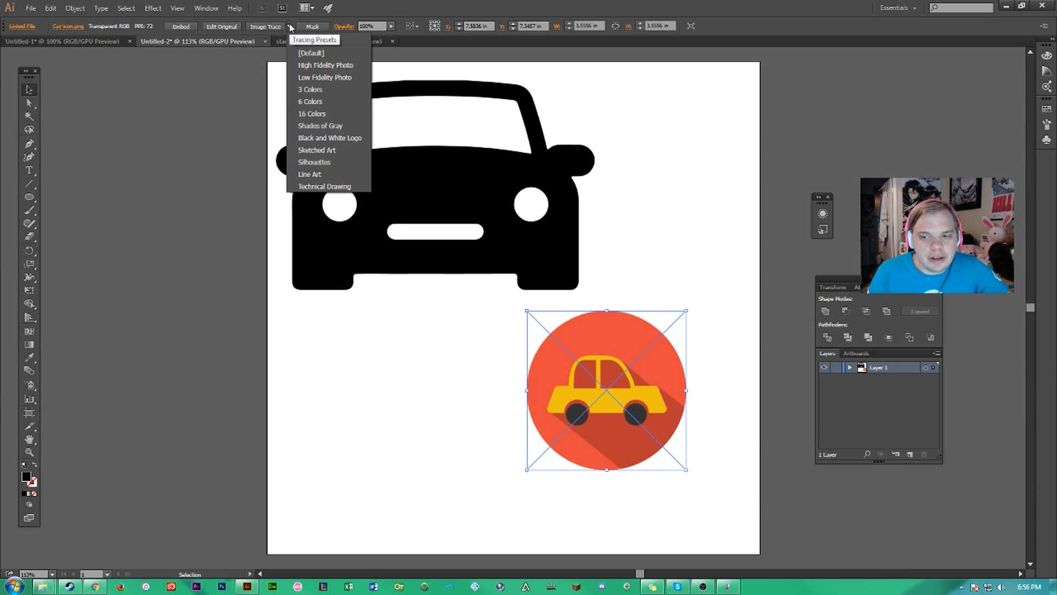
{"action": "left_click", "coordinate": [313, 90]}
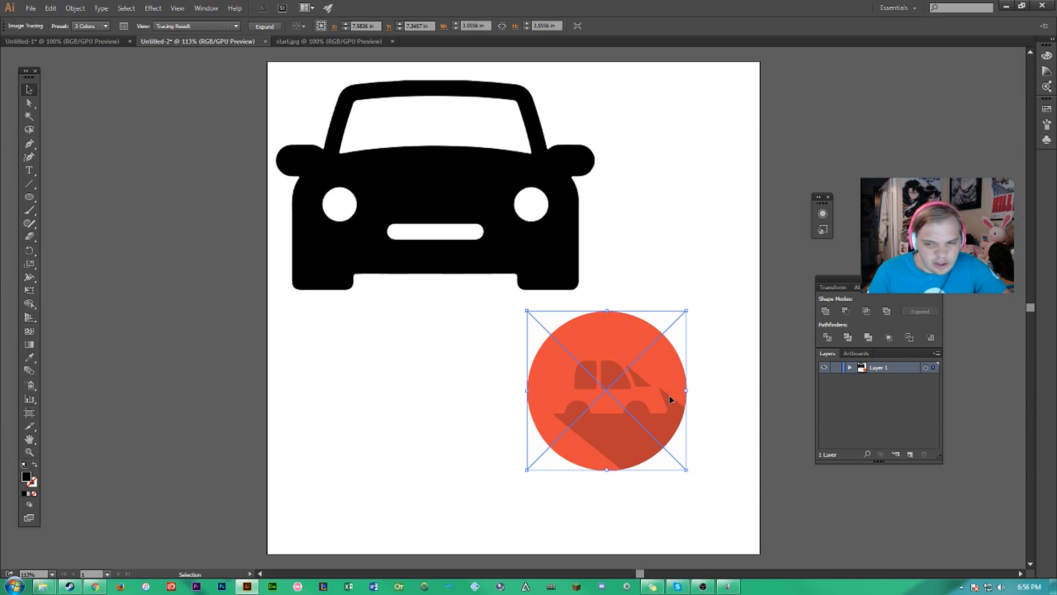
{"action": "key", "text": "ctrl+z"}
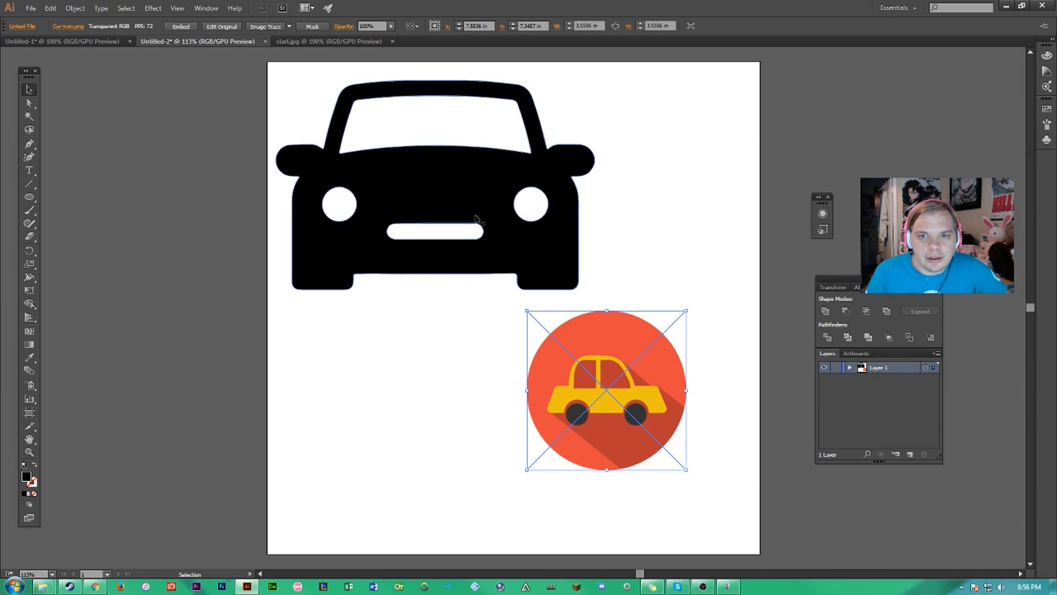
Trace the round orange car image with the 6 Colors preset and expand the tracing into paths
{"action": "left_click", "coordinate": [290, 29]}
{"action": "left_click", "coordinate": [309, 104]}
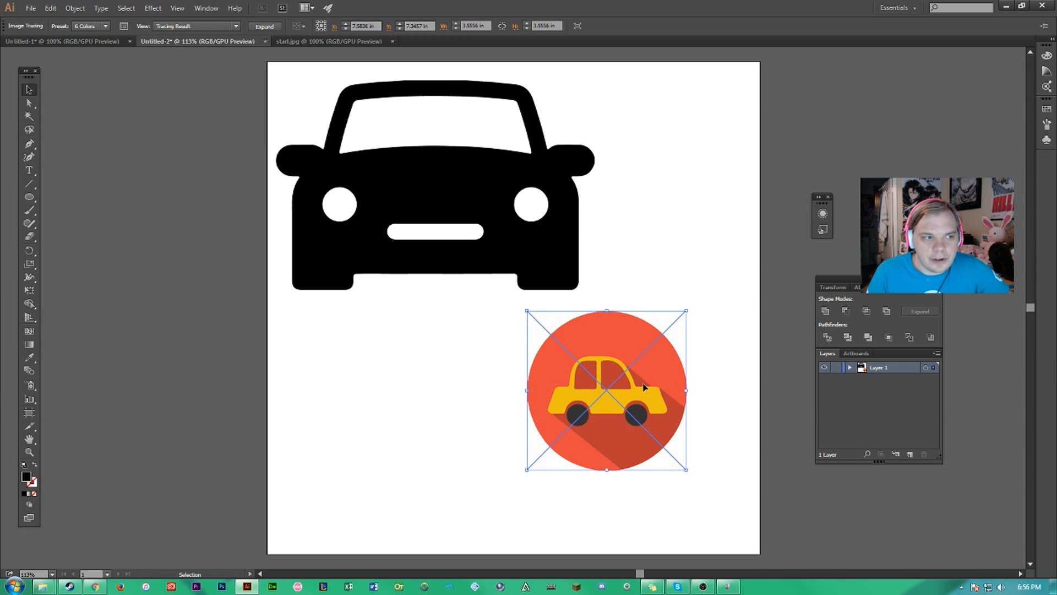
{"action": "left_click", "coordinate": [265, 26]}
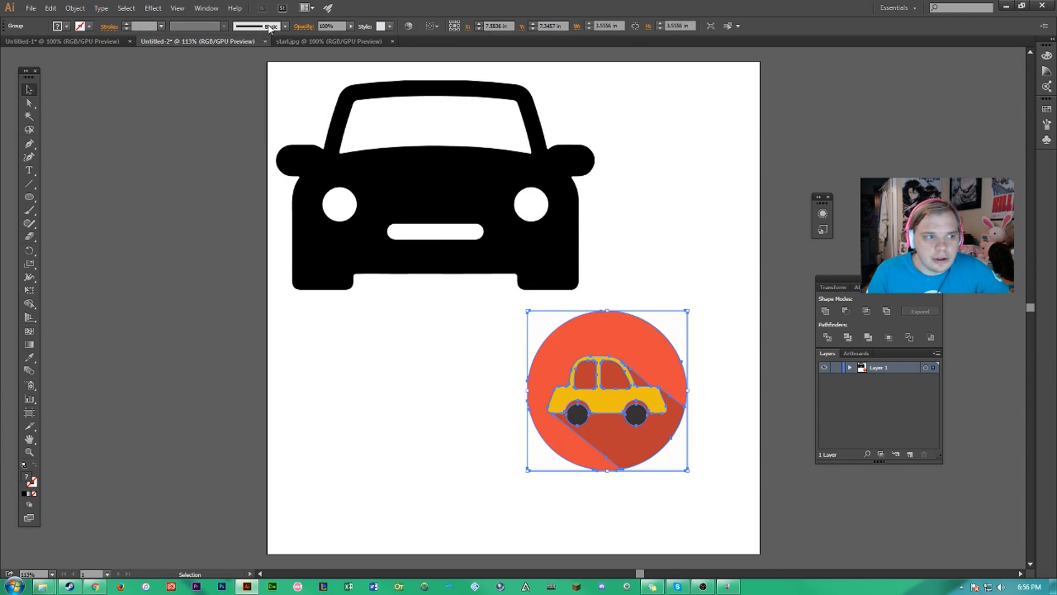
{"action": "left_click", "coordinate": [668, 245]}
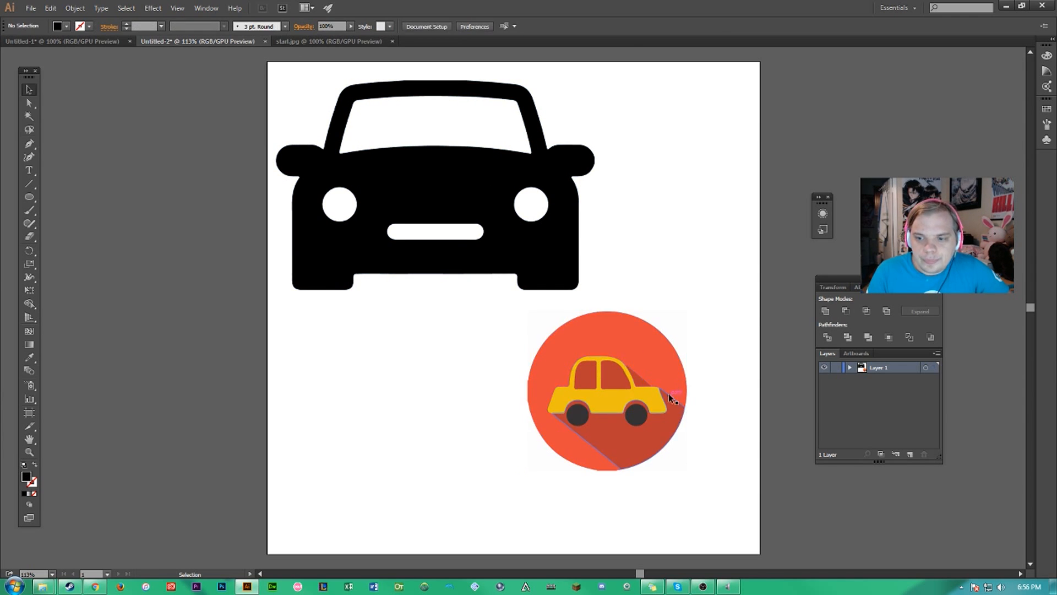
Isolate the traced orange car group, move its yellow car body out onto the empty artboard beside the circle, and exit isolation
{"action": "double_click", "coordinate": [609, 399]}
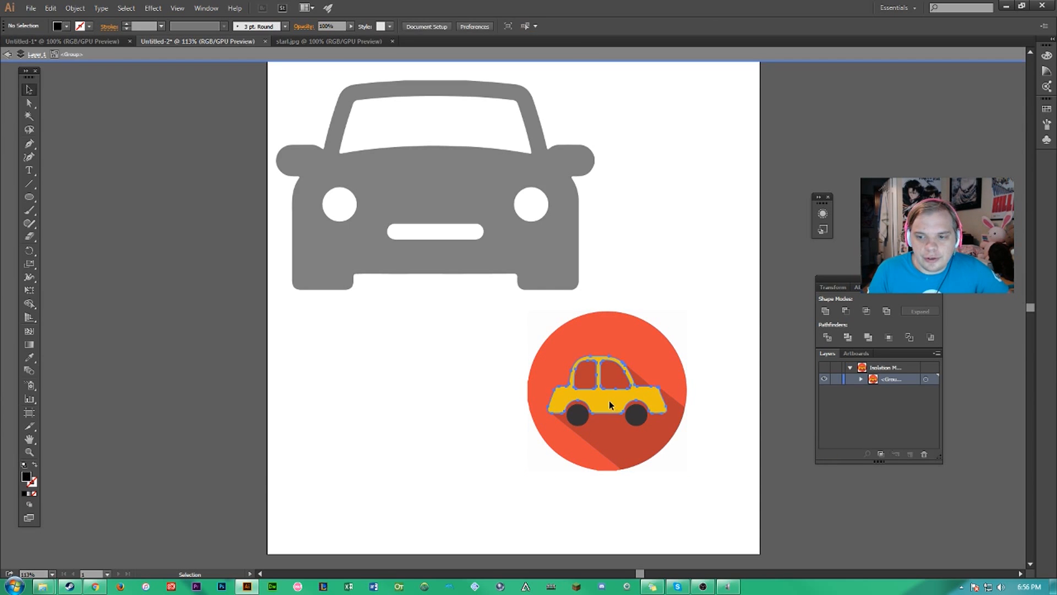
{"action": "left_click", "coordinate": [609, 401]}
{"action": "left_click_drag", "start_coordinate": [610, 401], "coordinate": [411, 392]}
{"action": "left_click", "coordinate": [675, 314]}
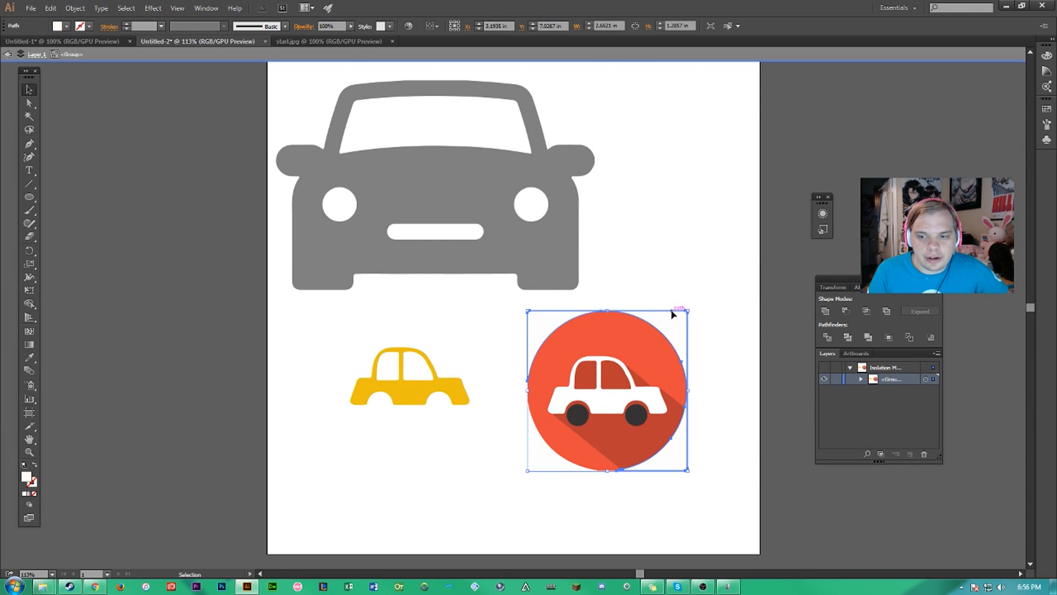
{"action": "double_click", "coordinate": [692, 262]}
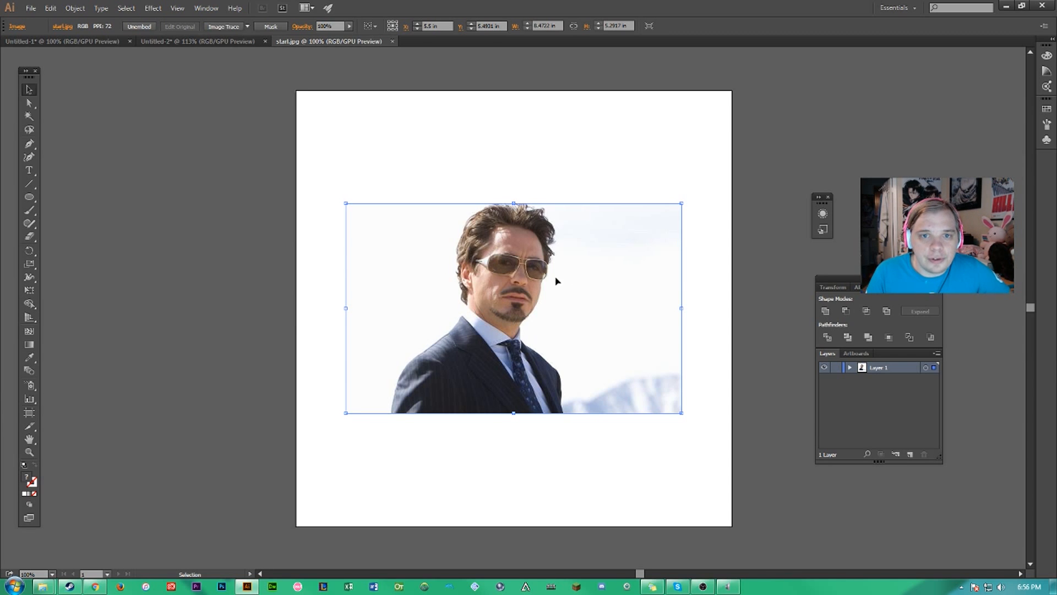
Trace the embedded portrait photo with the High Fidelity Photo preset and expand the tracing into paths
{"action": "left_click", "coordinate": [247, 28]}
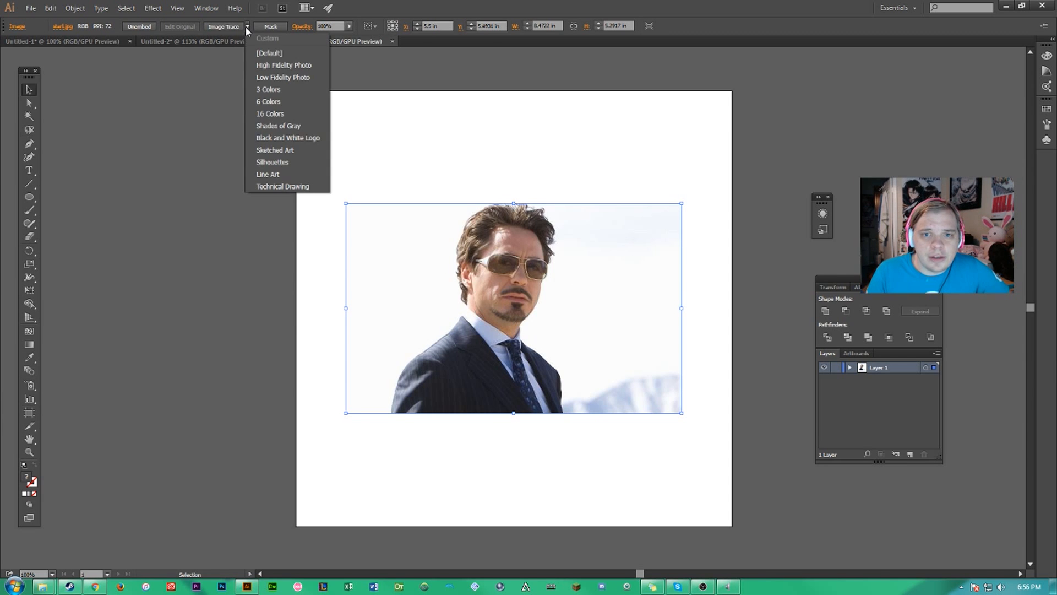
{"action": "left_click", "coordinate": [271, 66]}
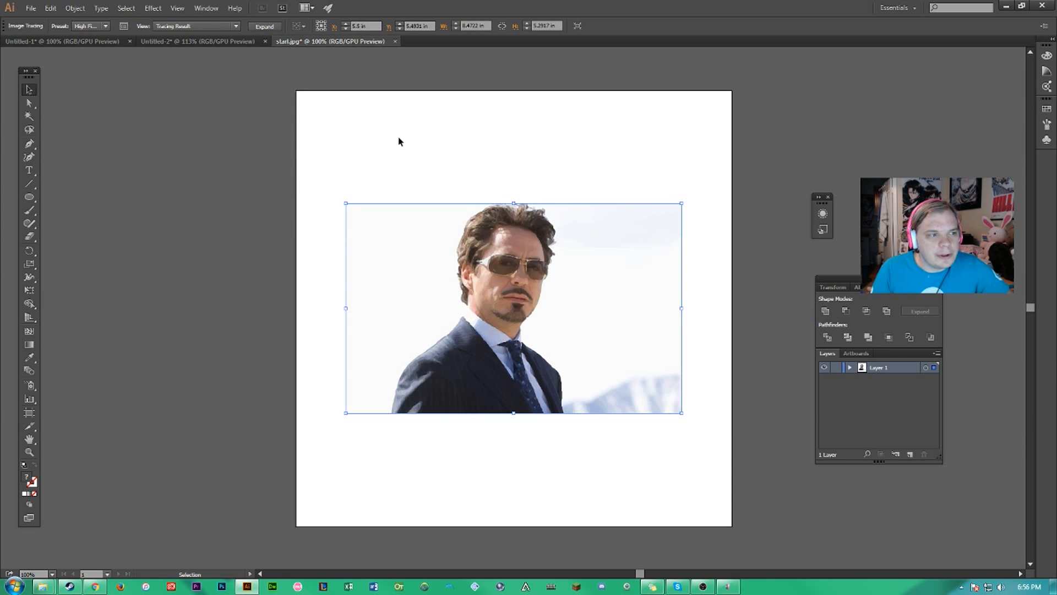
{"action": "left_click", "coordinate": [278, 24]}
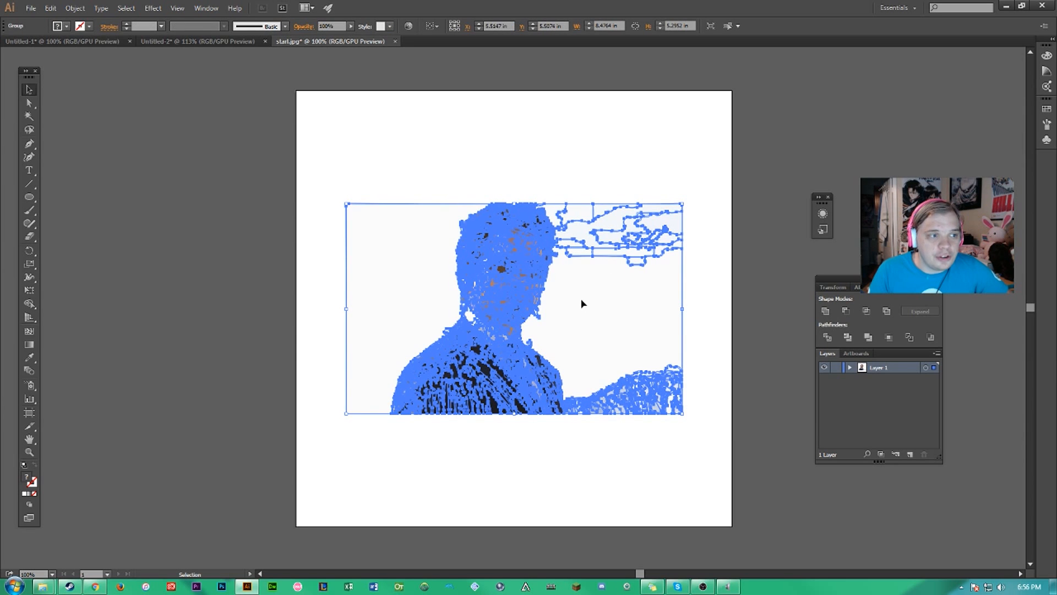
{"action": "left_click", "coordinate": [550, 170]}
Examine the traced portrait's path outlines around the face and background at up to 300% magnification, and return to the 100% view
{"action": "key", "text": "a"}
{"action": "key", "text": "ctrl+plus"}
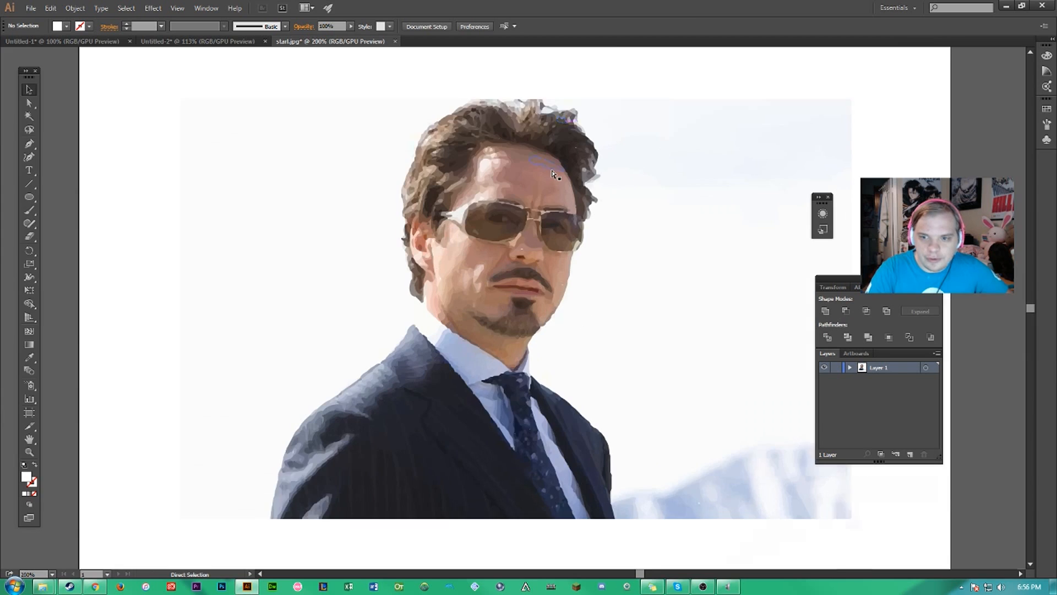
{"action": "scroll", "coordinate": [553, 174], "scroll_direction": "up", "scroll_amount": 5}
{"action": "scroll", "coordinate": [552, 174], "scroll_direction": "up", "scroll_amount": 2}
{"action": "key", "text": "v"}
{"action": "key", "text": "a"}
{"action": "scroll", "coordinate": [672, 364], "scroll_direction": "down", "scroll_amount": 4}
{"action": "scroll", "coordinate": [672, 364], "scroll_direction": "down", "scroll_amount": 6}
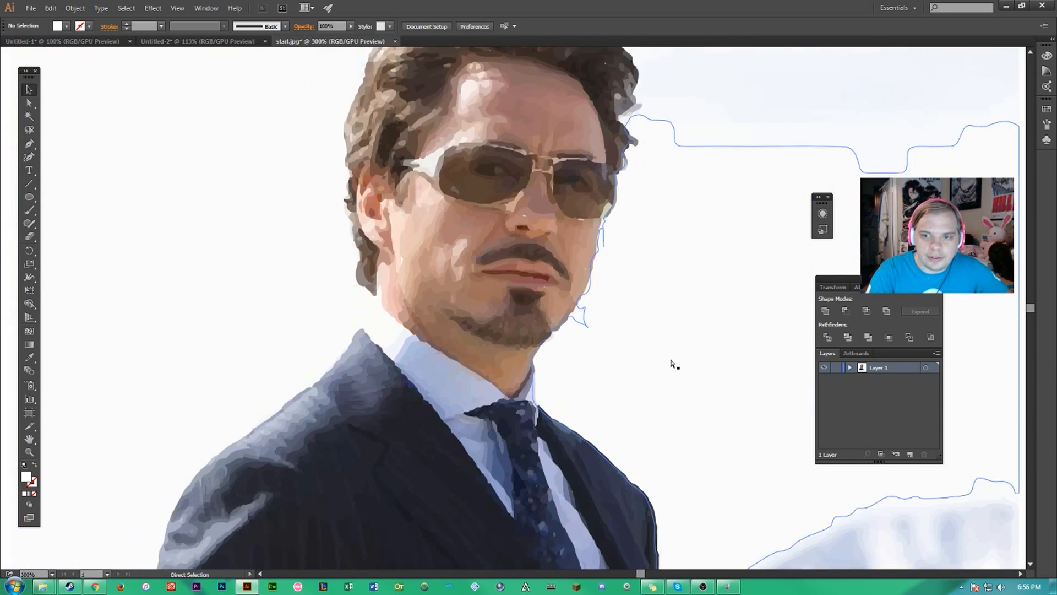
{"action": "key", "text": "ctrl+1"}
{"action": "key", "text": "v"}
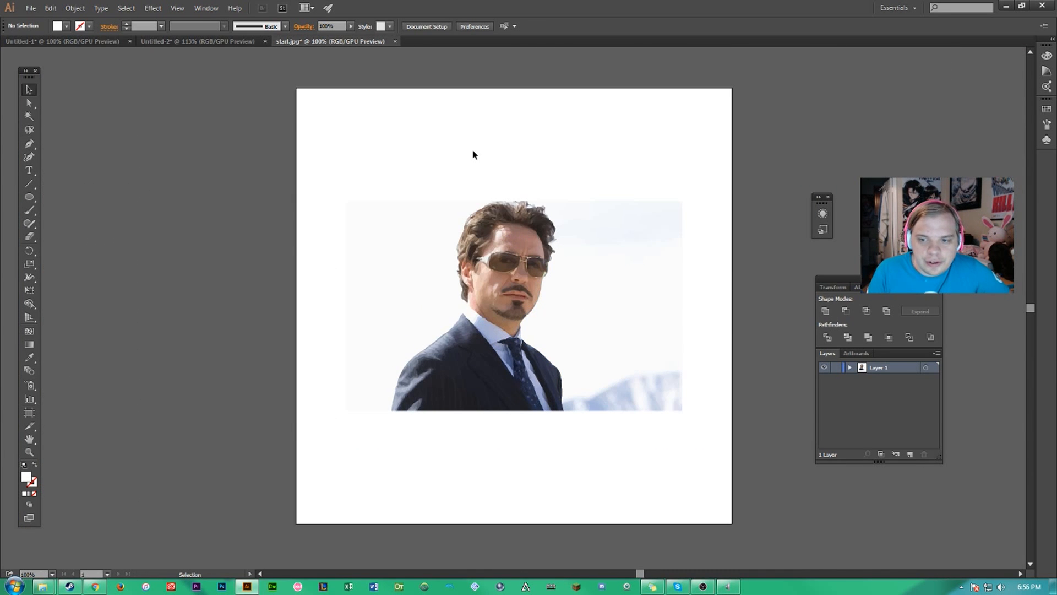